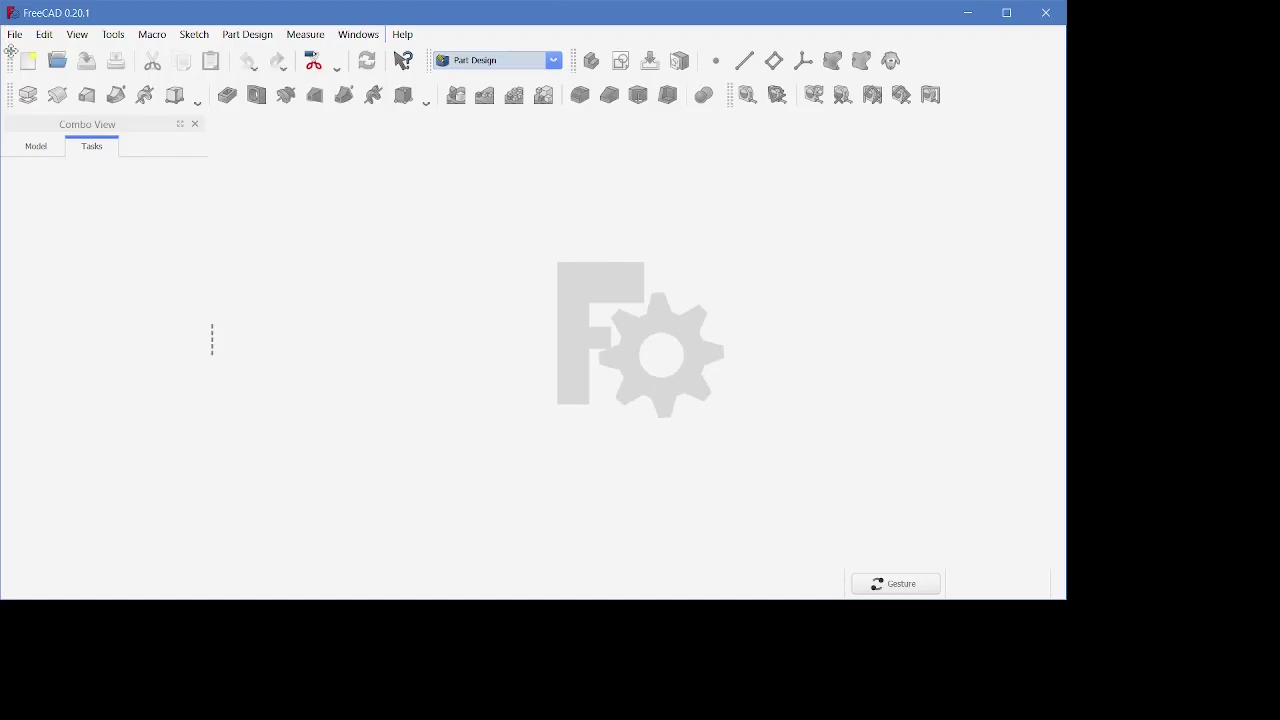
- Start a new document with a body and begin a new sketch
{"action": "left_click", "coordinate": [27, 64]}
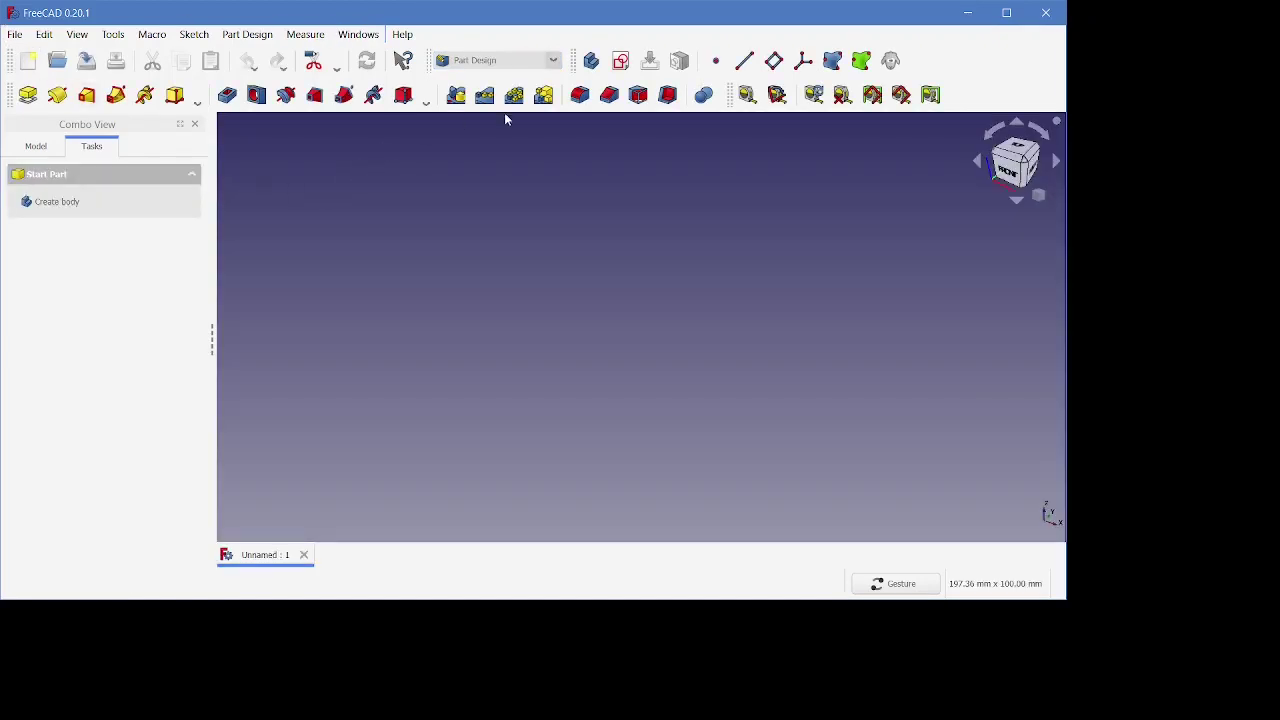
{"action": "left_click", "coordinate": [622, 64]}
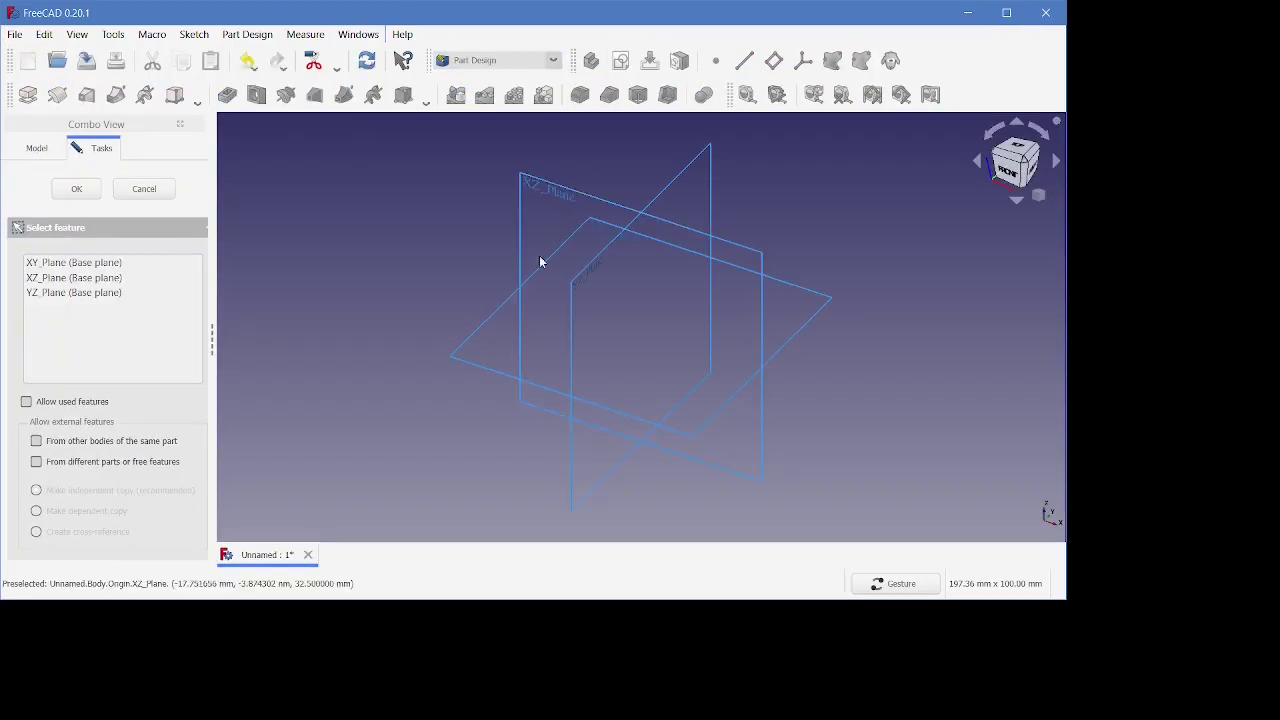
- On the XY plane, draw a circle centred on the sketch origin
{"action": "left_click", "coordinate": [477, 337]}
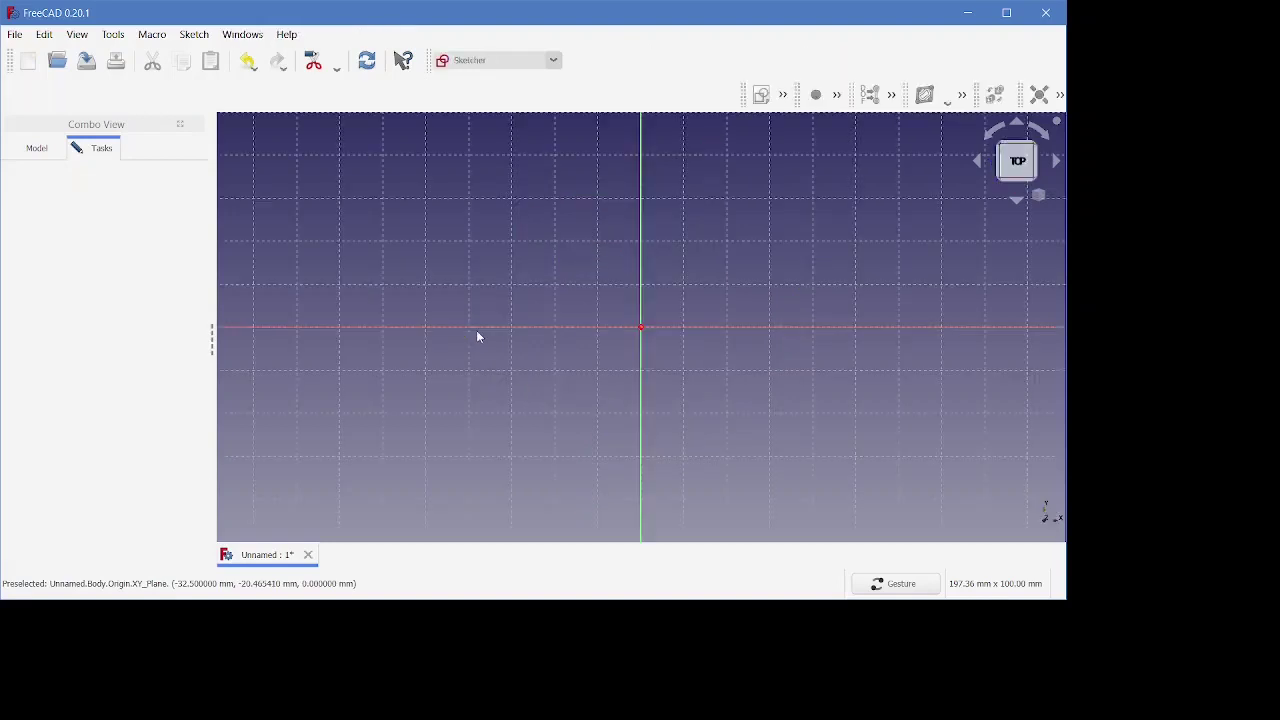
{"action": "left_click", "coordinate": [466, 129]}
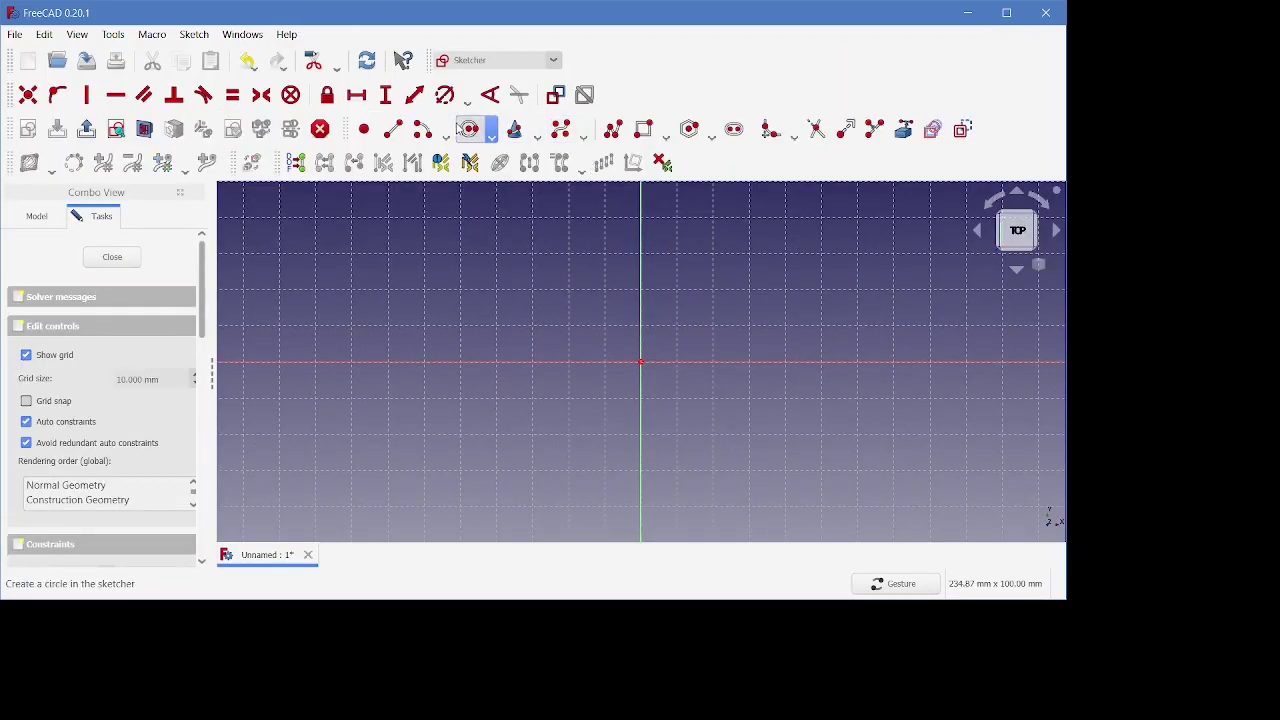
{"action": "left_click", "coordinate": [641, 362]}
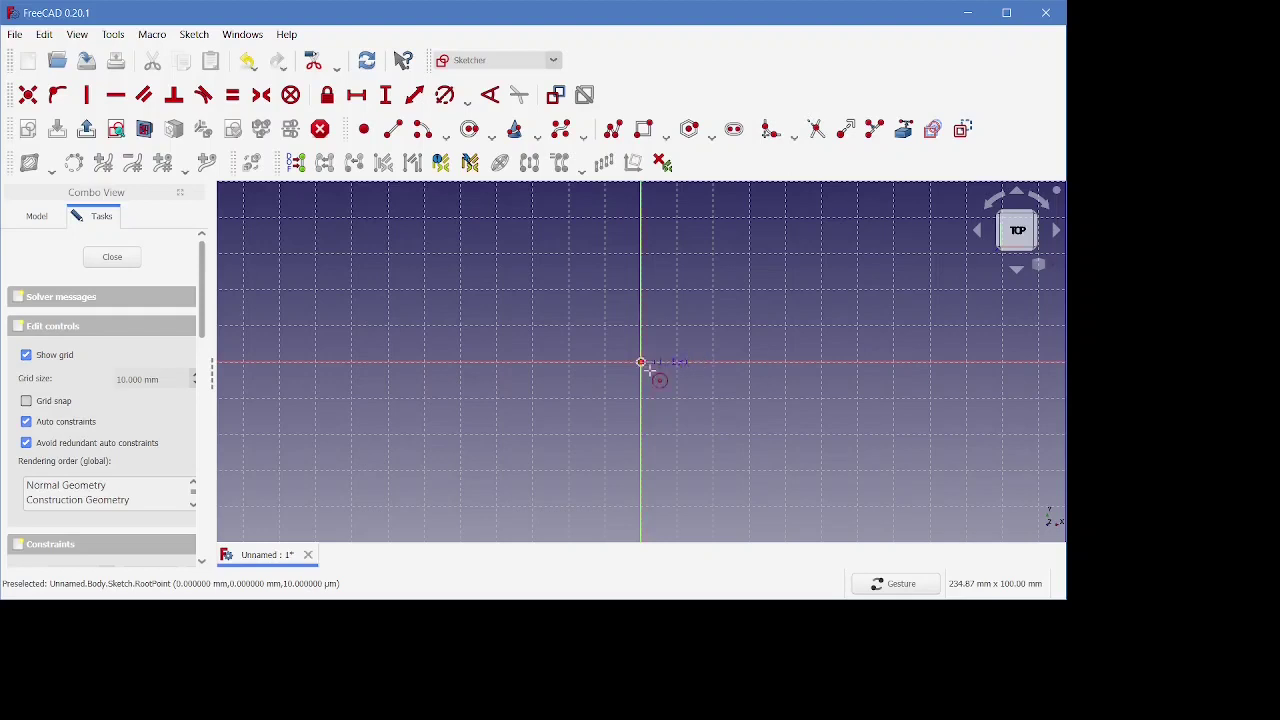
{"action": "left_click", "coordinate": [726, 446]}
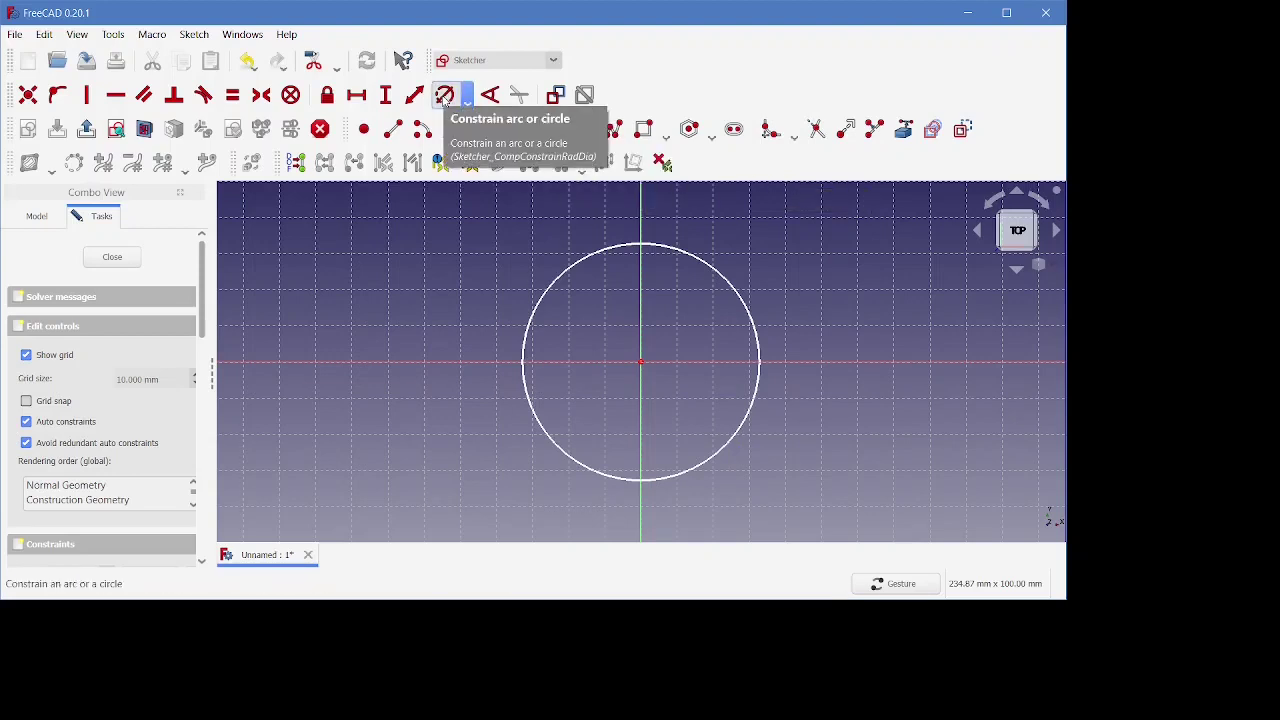
- Constrain the circle's diameter to 85 mm
{"action": "left_click", "coordinate": [446, 101]}
{"action": "left_click", "coordinate": [692, 255]}
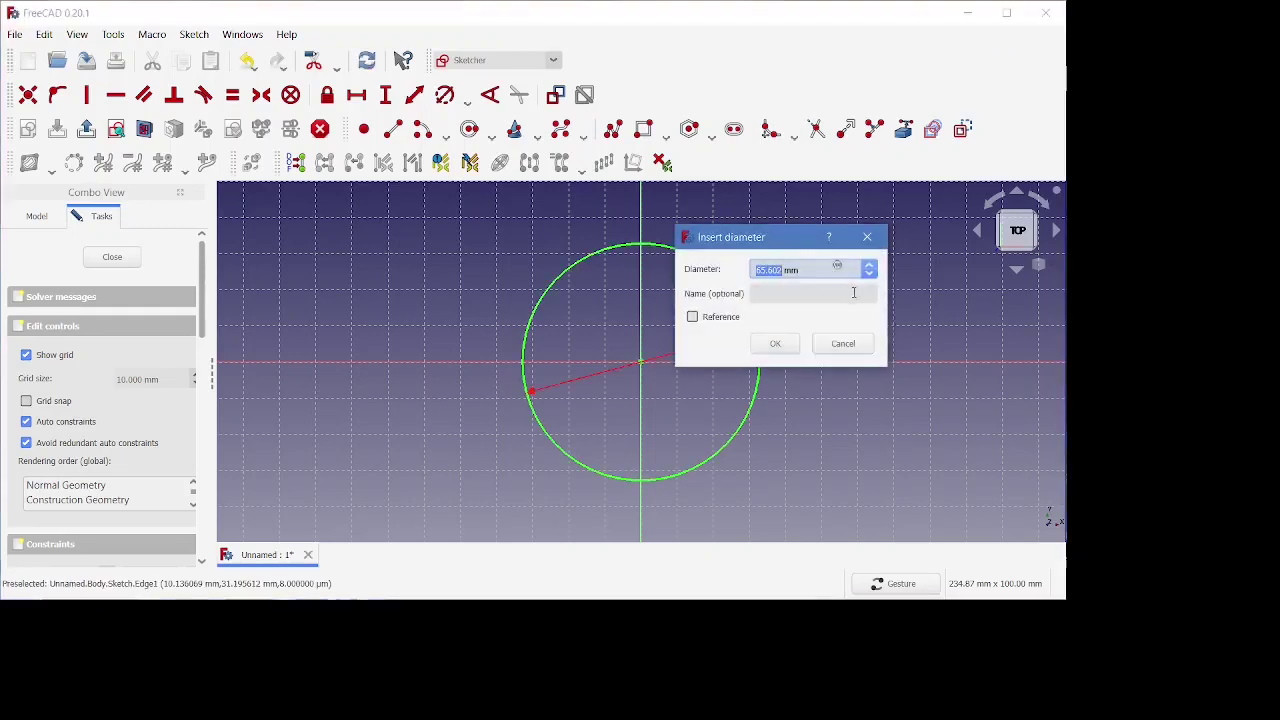
{"action": "type", "text": "85"}
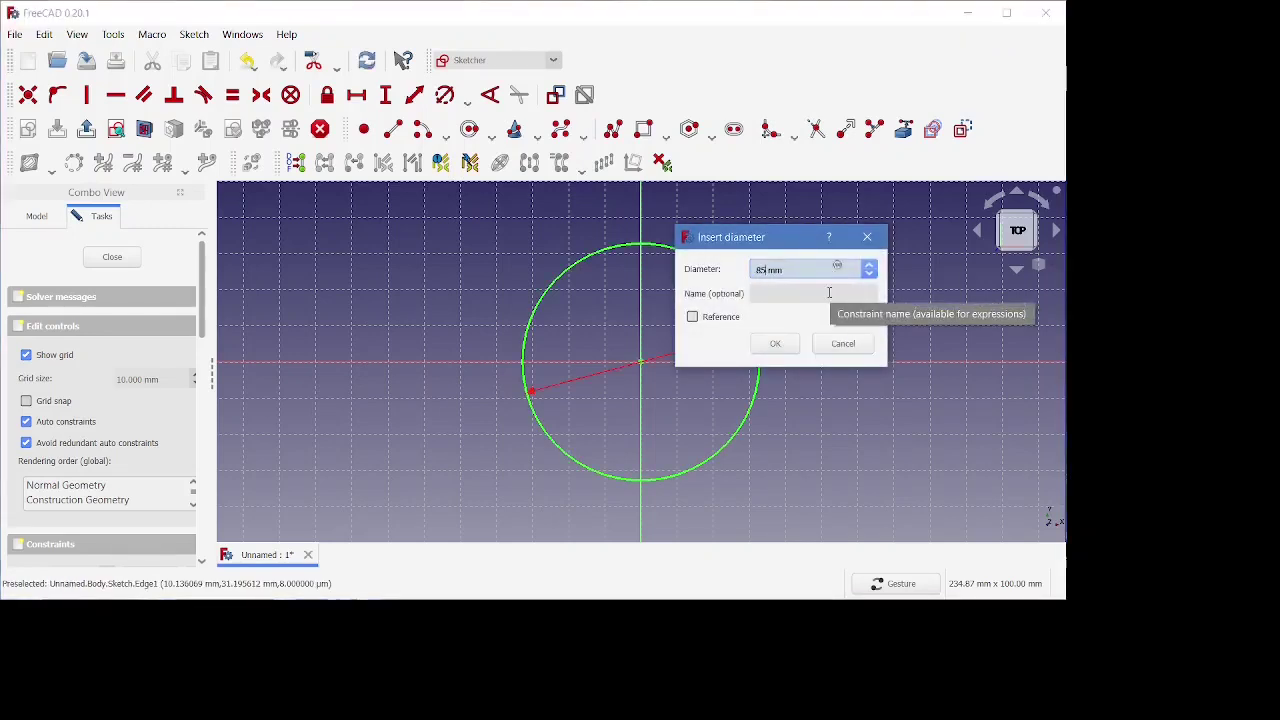
{"action": "key", "text": "Return"}
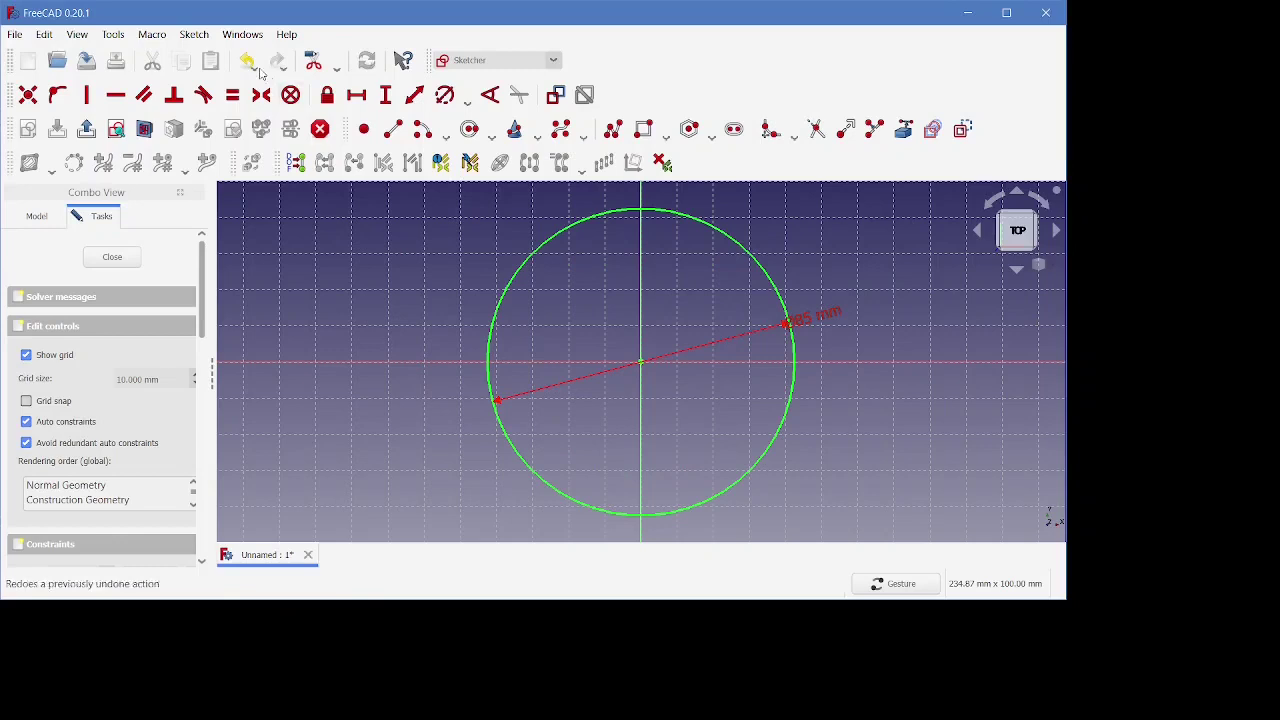
{"action": "left_click", "coordinate": [187, 38]}
- Leave the sketch, switch to the Part workbench and make a face from the circle sketch
{"action": "left_click", "coordinate": [216, 89]}
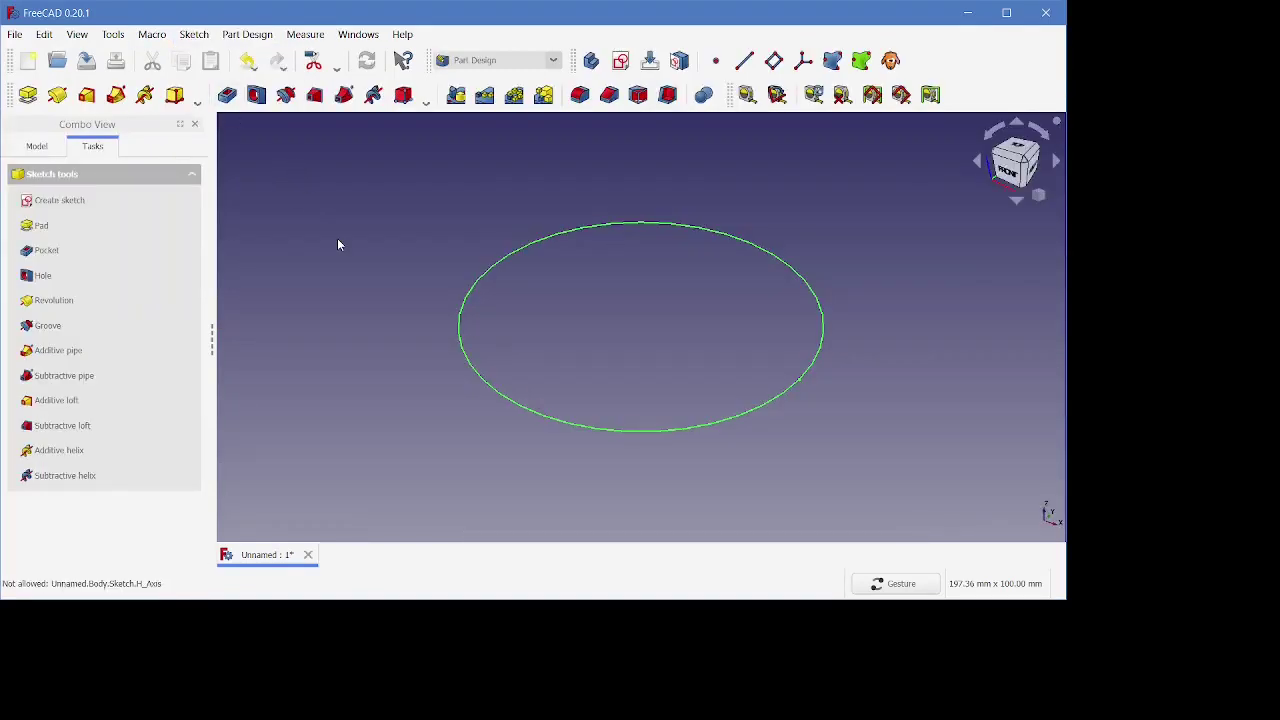
{"action": "left_click", "coordinate": [470, 62]}
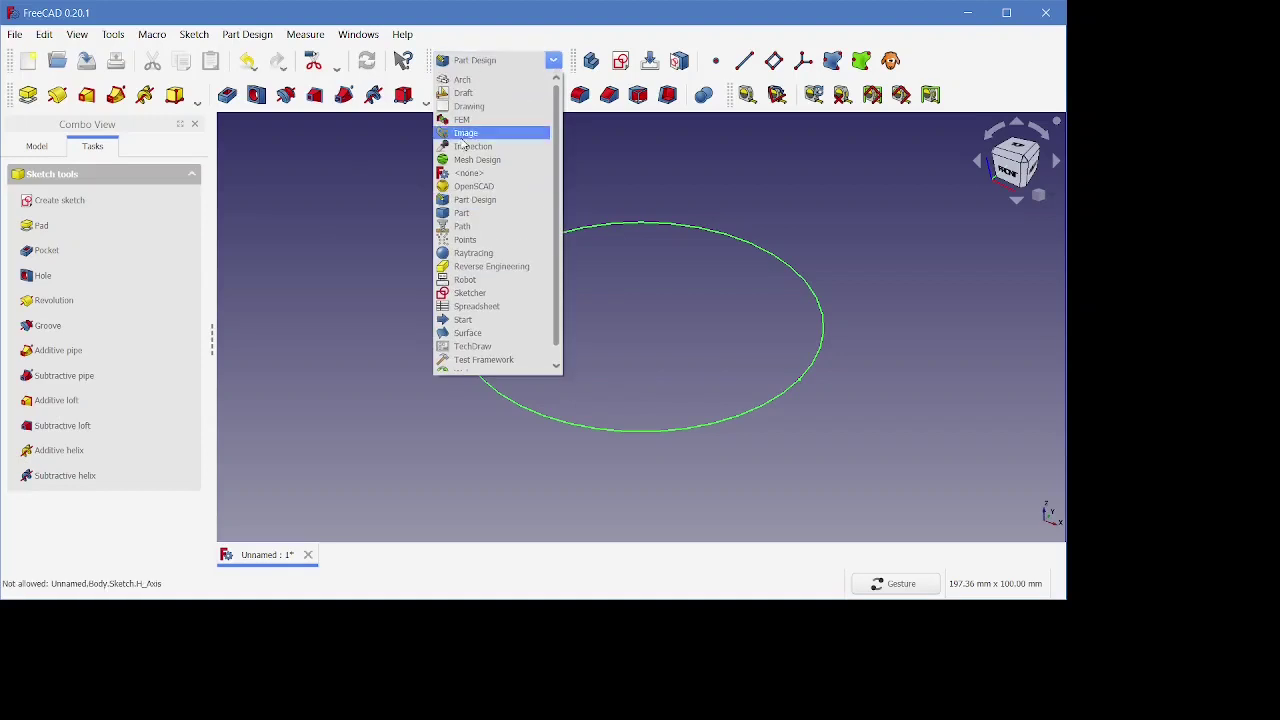
{"action": "left_click", "coordinate": [462, 213]}
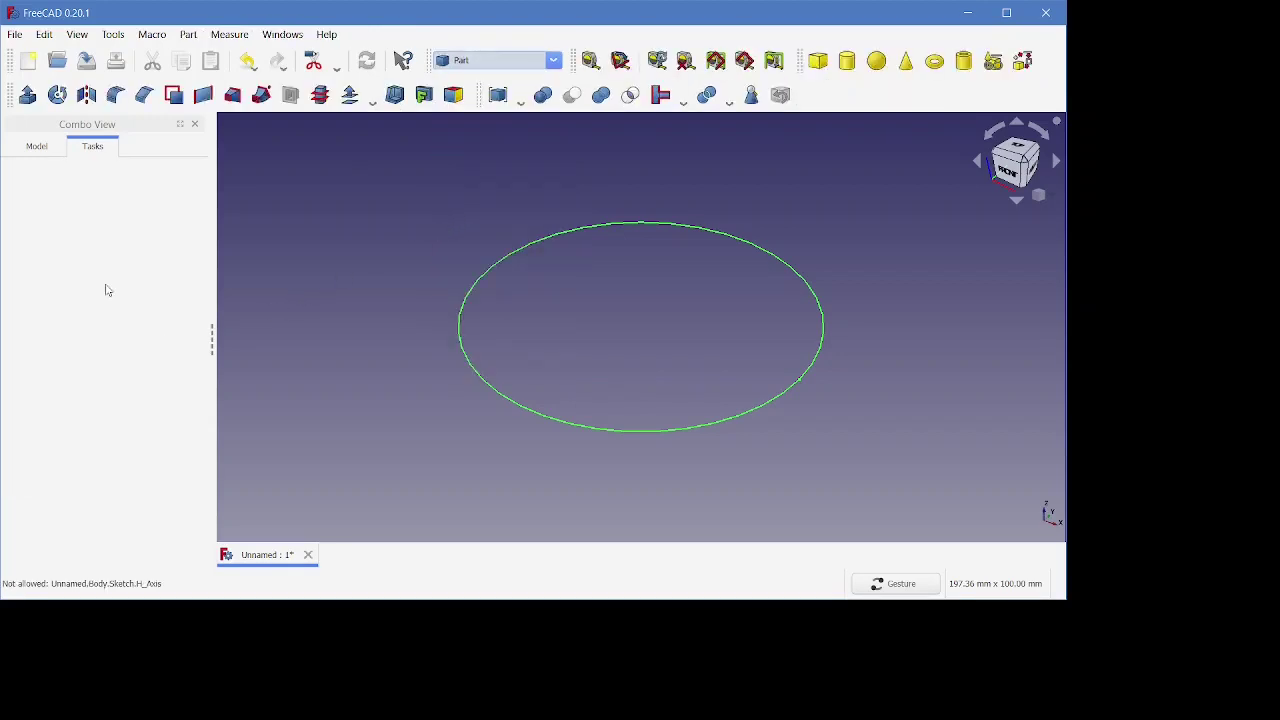
{"action": "left_click", "coordinate": [36, 146]}
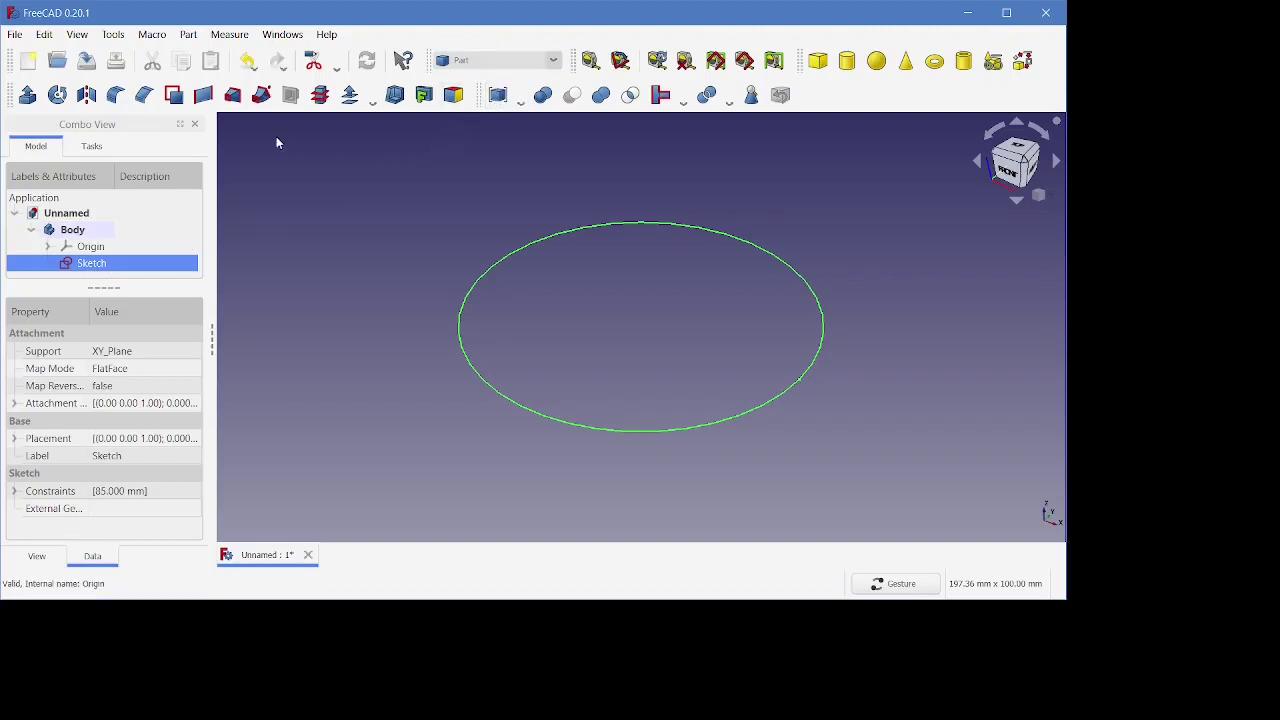
{"action": "left_click", "coordinate": [176, 97]}
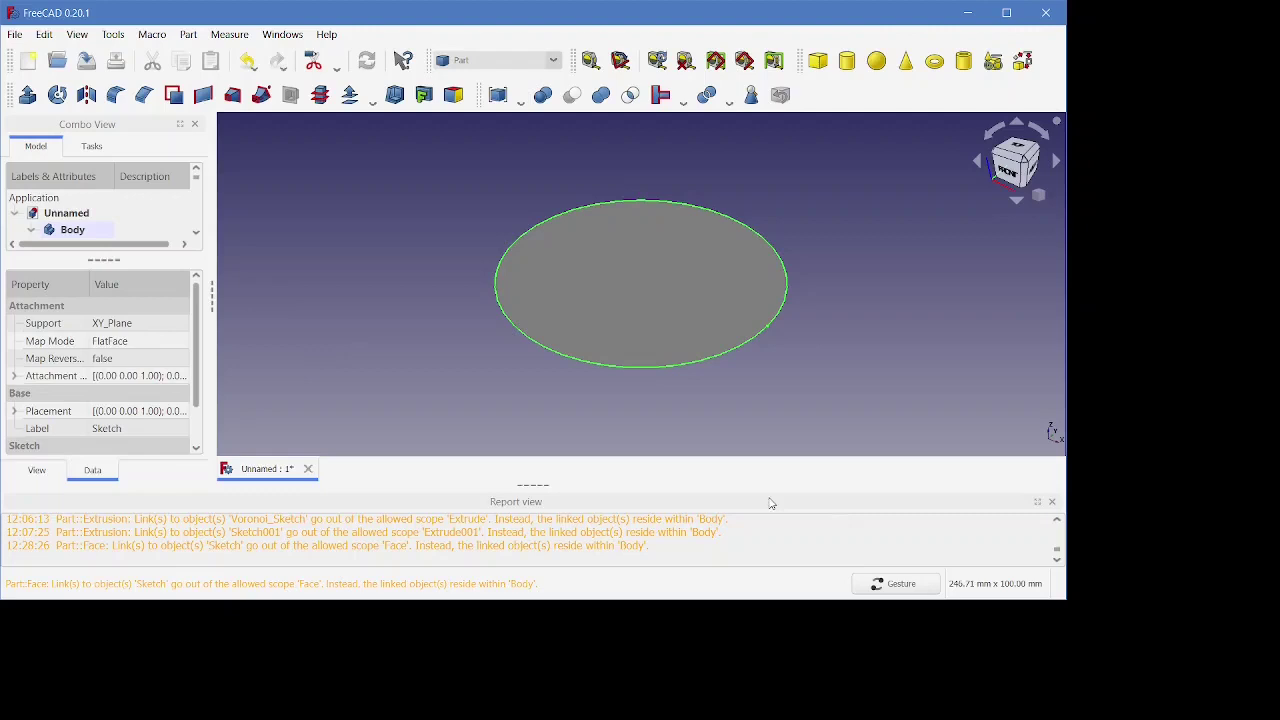
{"action": "left_click", "coordinate": [1052, 501]}
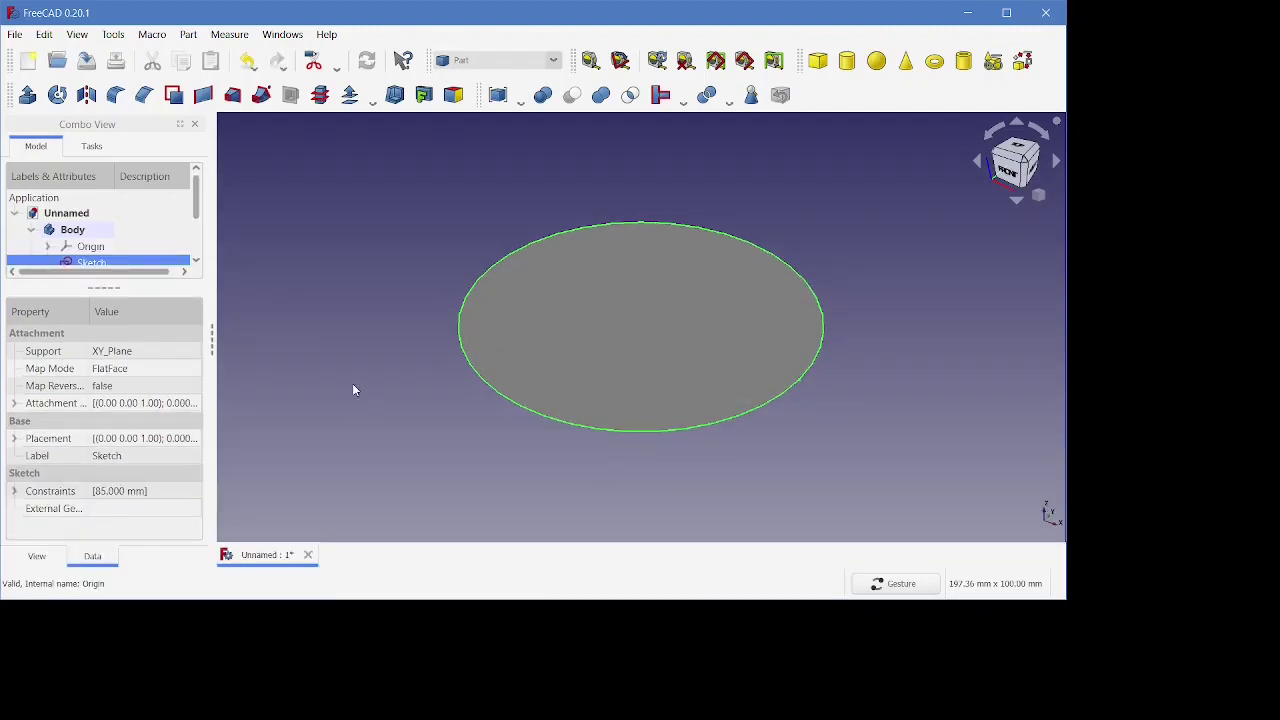
{"action": "left_click", "coordinate": [325, 339]}
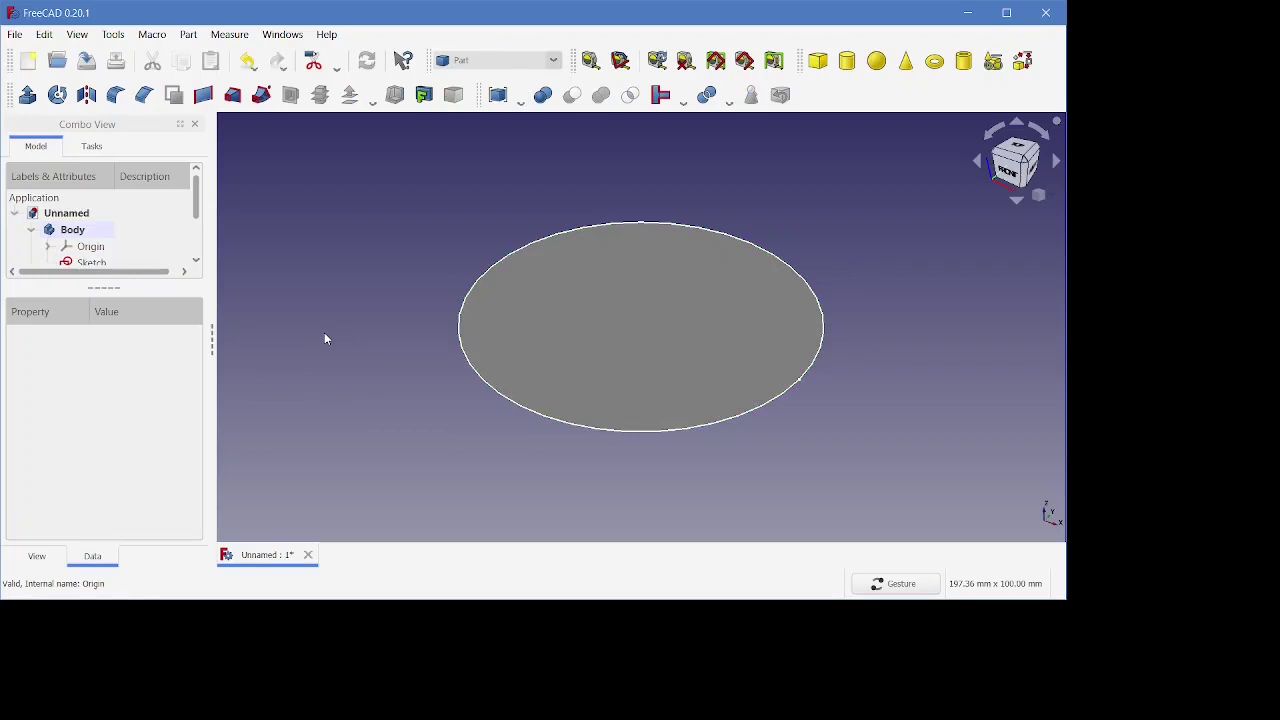
- Apply a Voronoi pattern to the disc face with 50 points, offset .85 and a random seed
{"action": "left_click", "coordinate": [652, 347]}
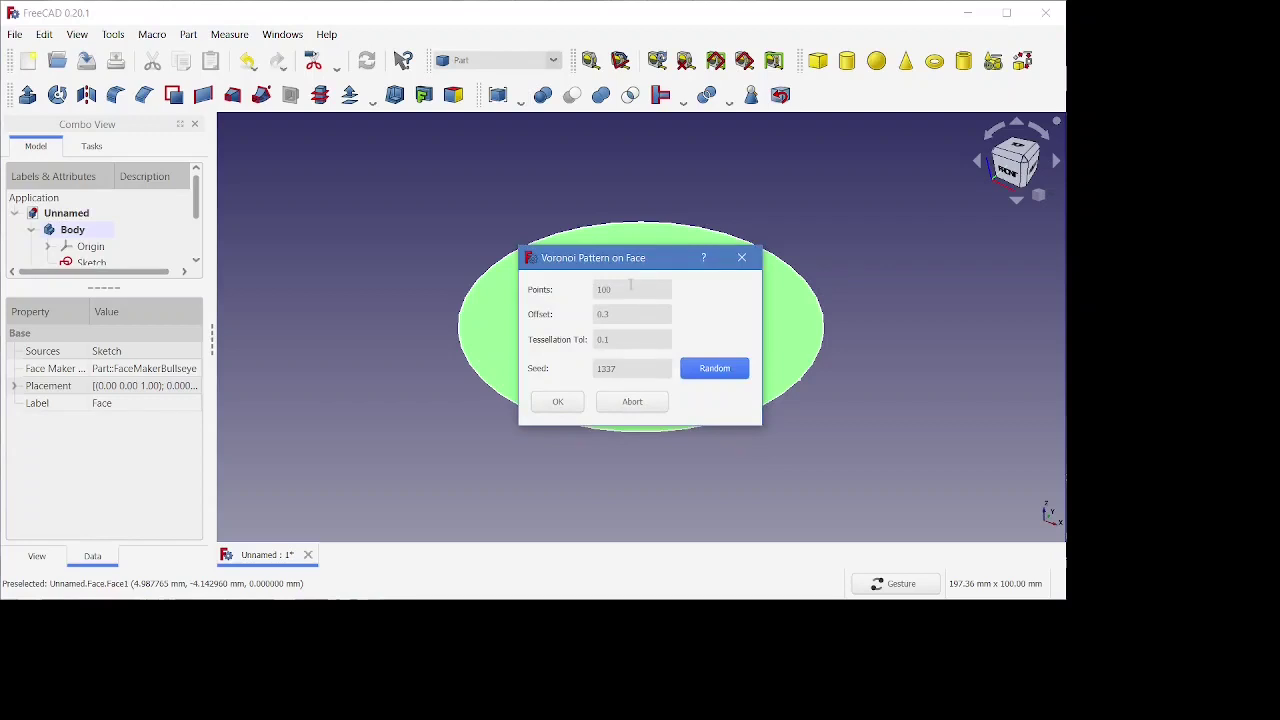
{"action": "double_click", "coordinate": [631, 285]}
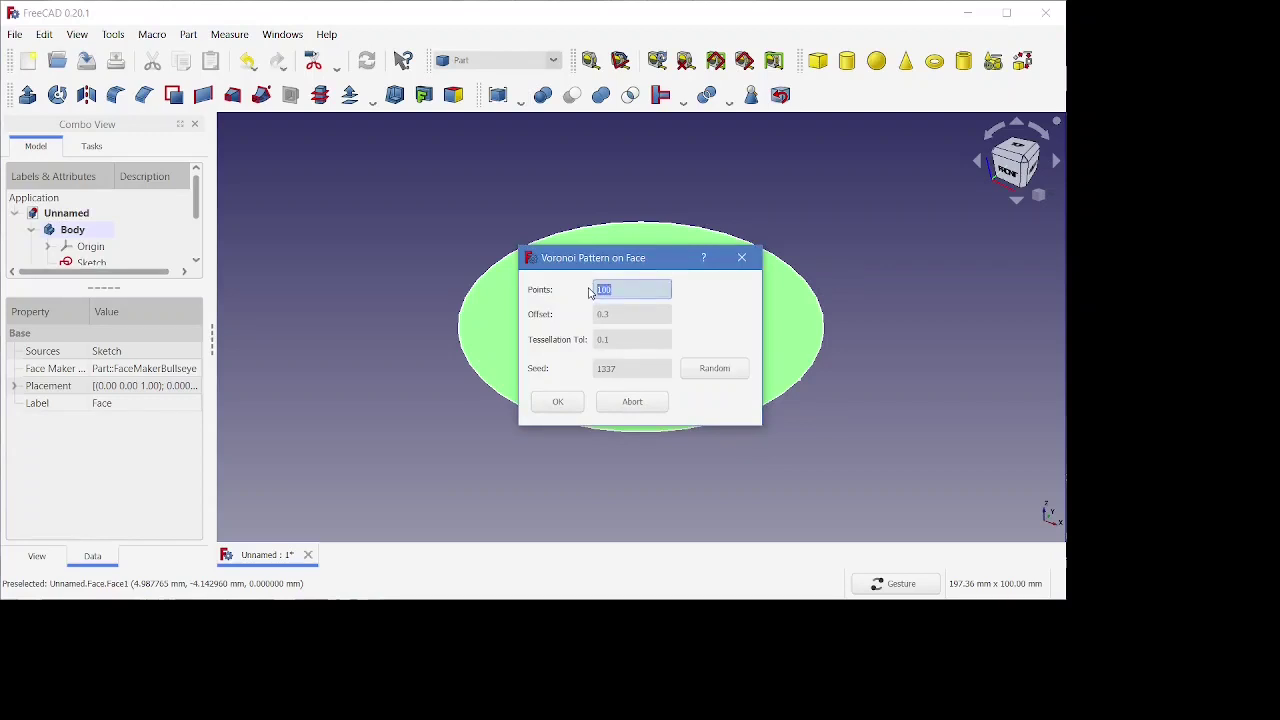
{"action": "type", "text": "85"}
{"action": "key", "text": "Tab"}
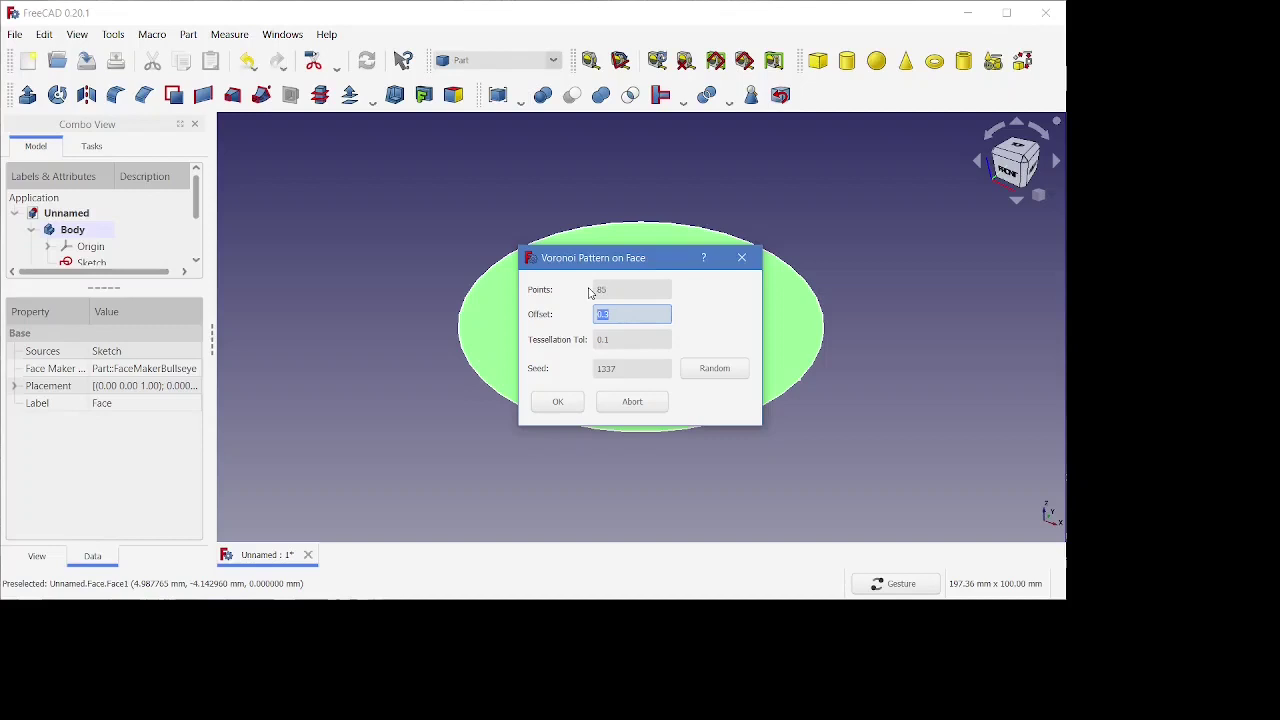
{"action": "type", "text": "1"}
{"action": "type", "text": "85"}
{"action": "double_click", "coordinate": [620, 289]}
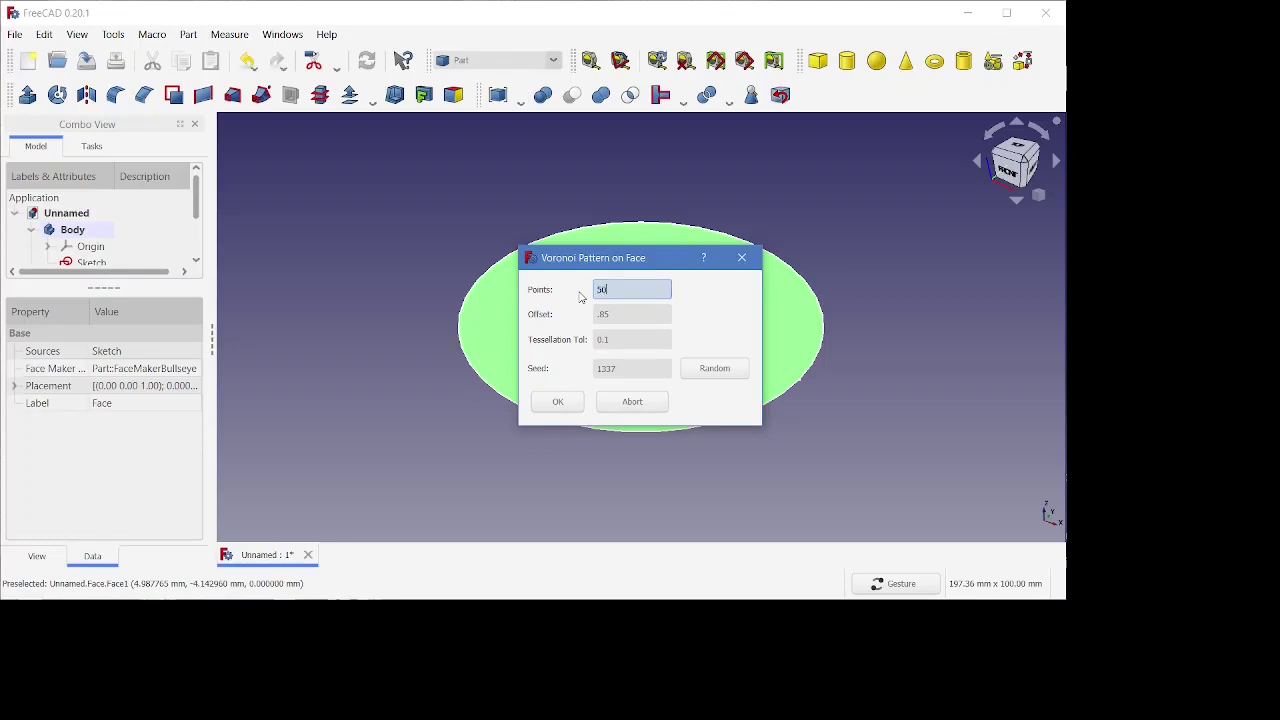
{"action": "double_click", "coordinate": [623, 339]}
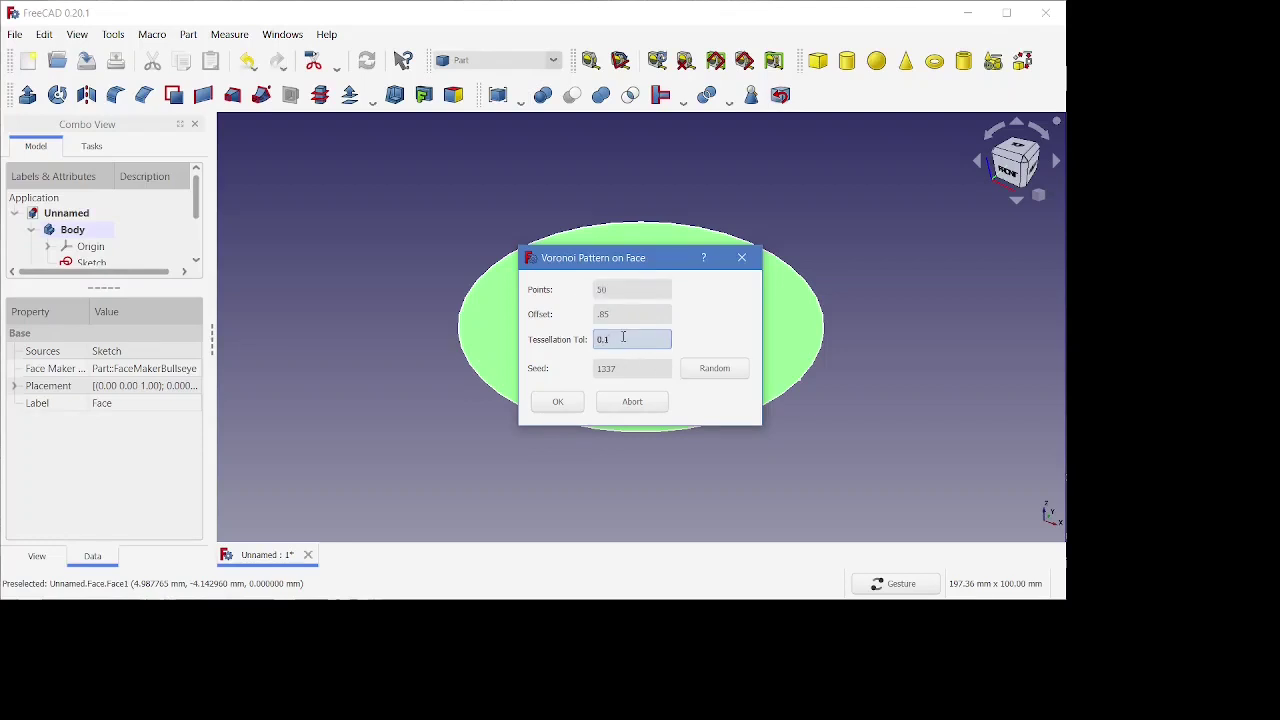
{"action": "left_click", "coordinate": [712, 370]}
{"action": "left_click", "coordinate": [558, 403]}
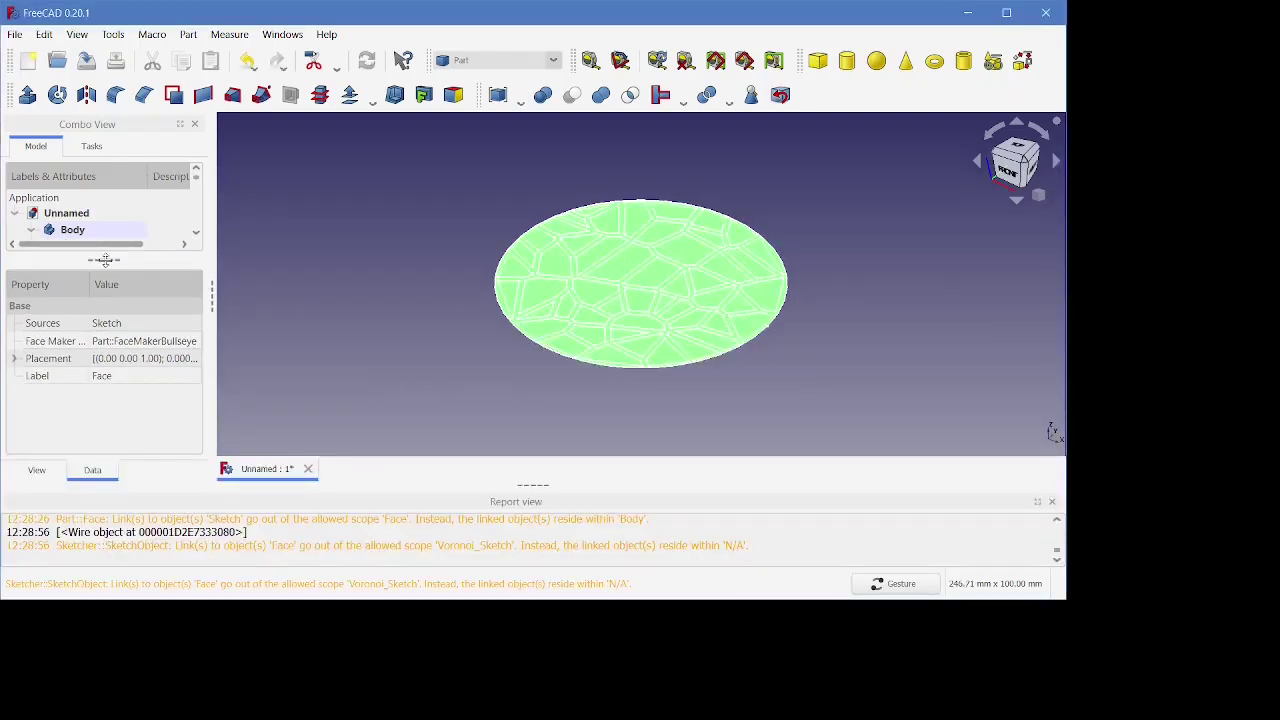
- Hide the Face object and select Voronoi_Sketch in the model tree
{"action": "left_click_drag", "start_coordinate": [103, 259], "coordinate": [97, 317]}
{"action": "scroll", "coordinate": [106, 258], "scroll_direction": "down", "scroll_amount": 1}
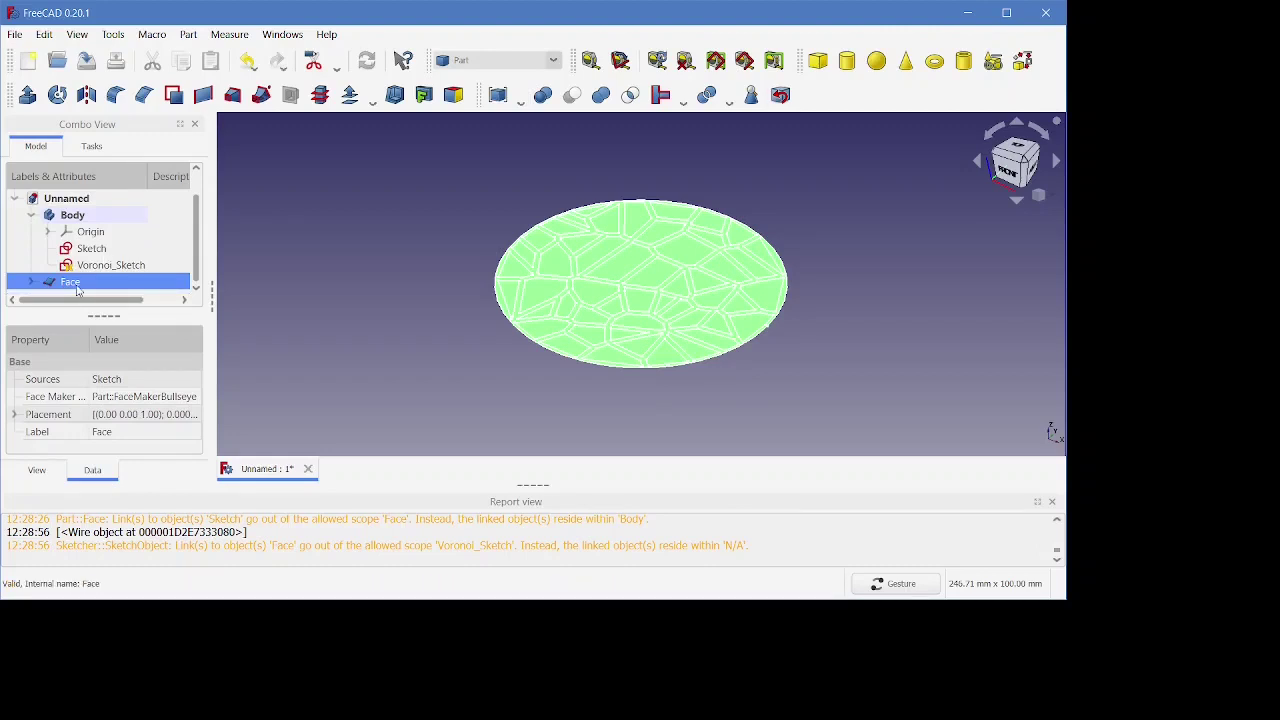
{"action": "key", "text": "space"}
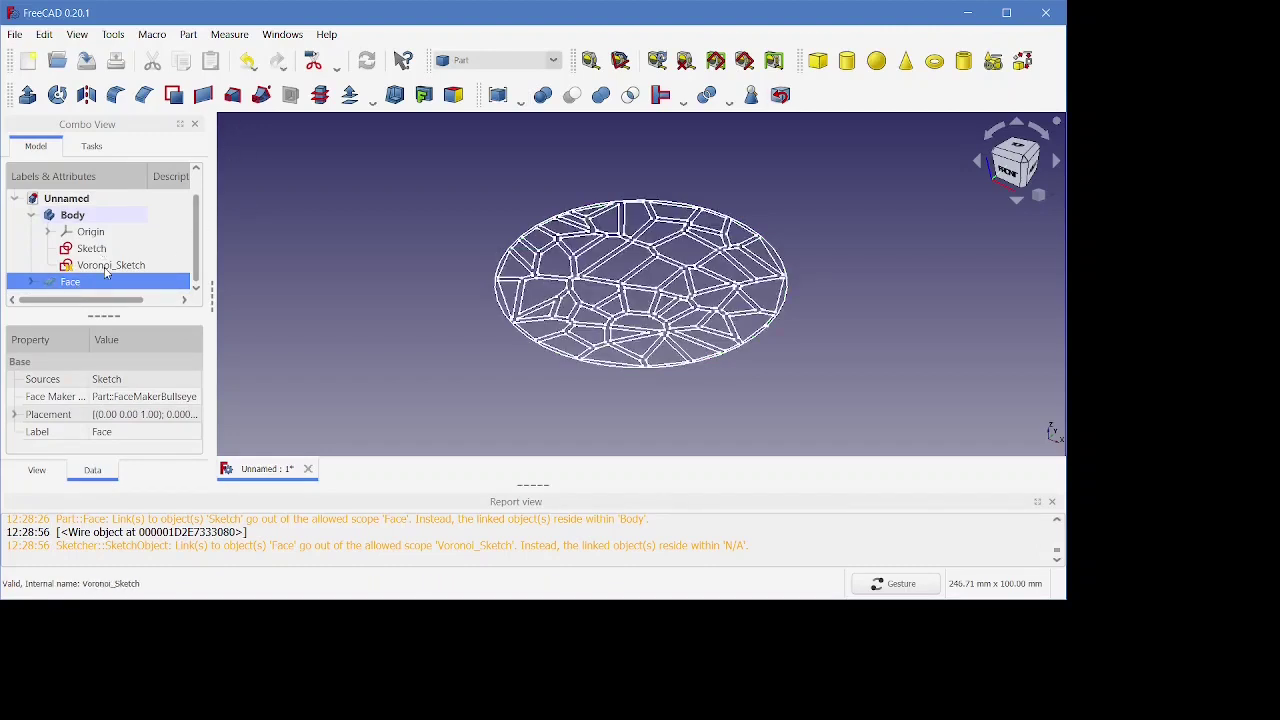
{"action": "left_click", "coordinate": [105, 266]}
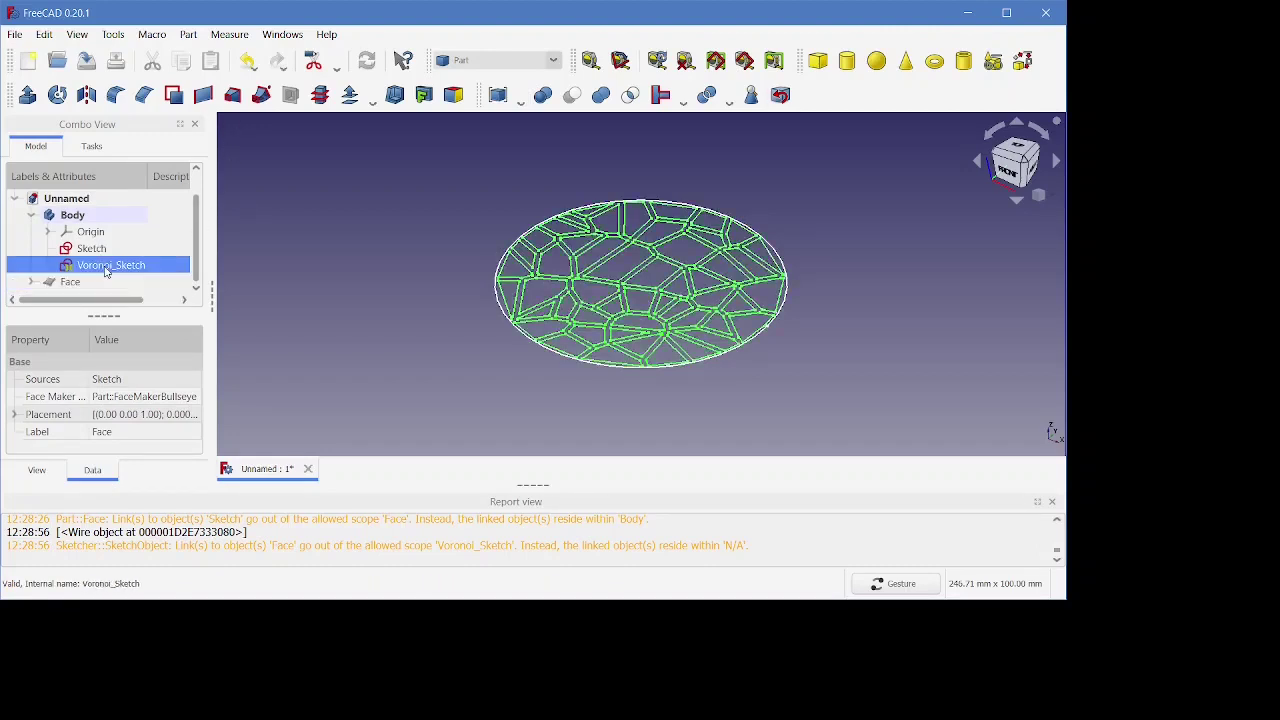
- Extrude Voronoi_Sketch 10 mm along its length into solid cells
{"action": "left_click", "coordinate": [28, 95]}
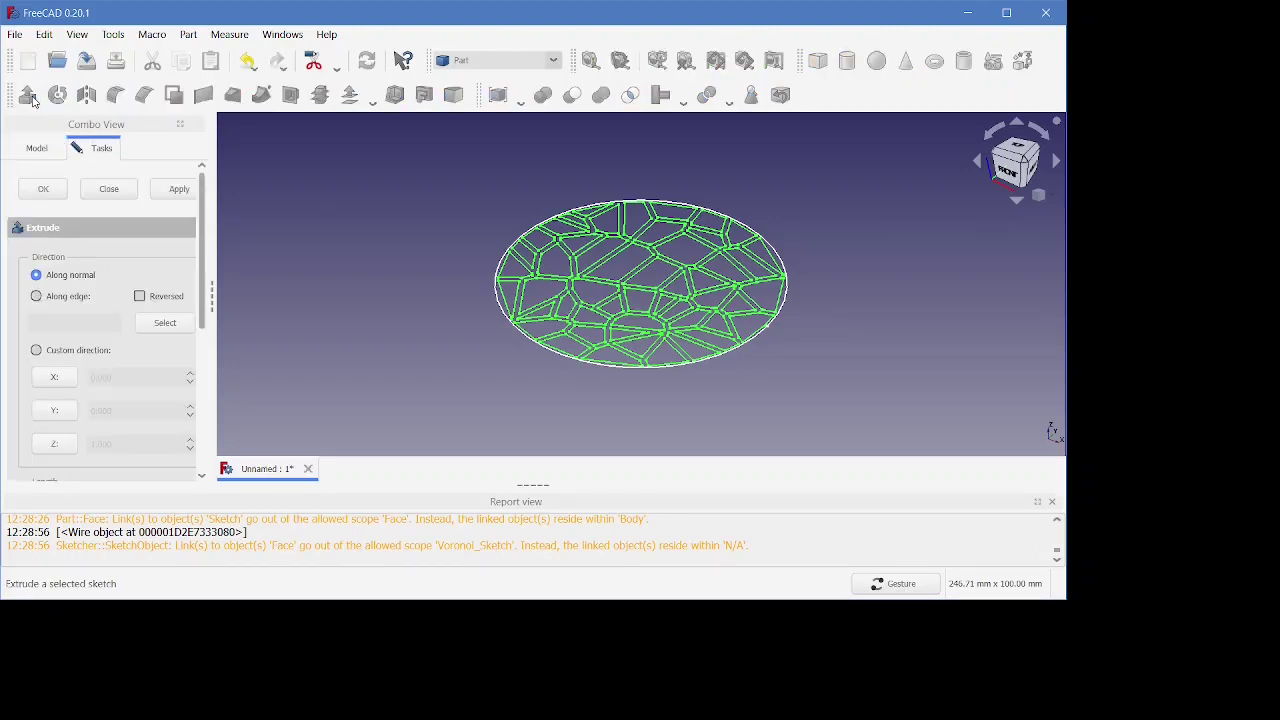
{"action": "scroll", "coordinate": [115, 328], "scroll_direction": "down", "scroll_amount": 3}
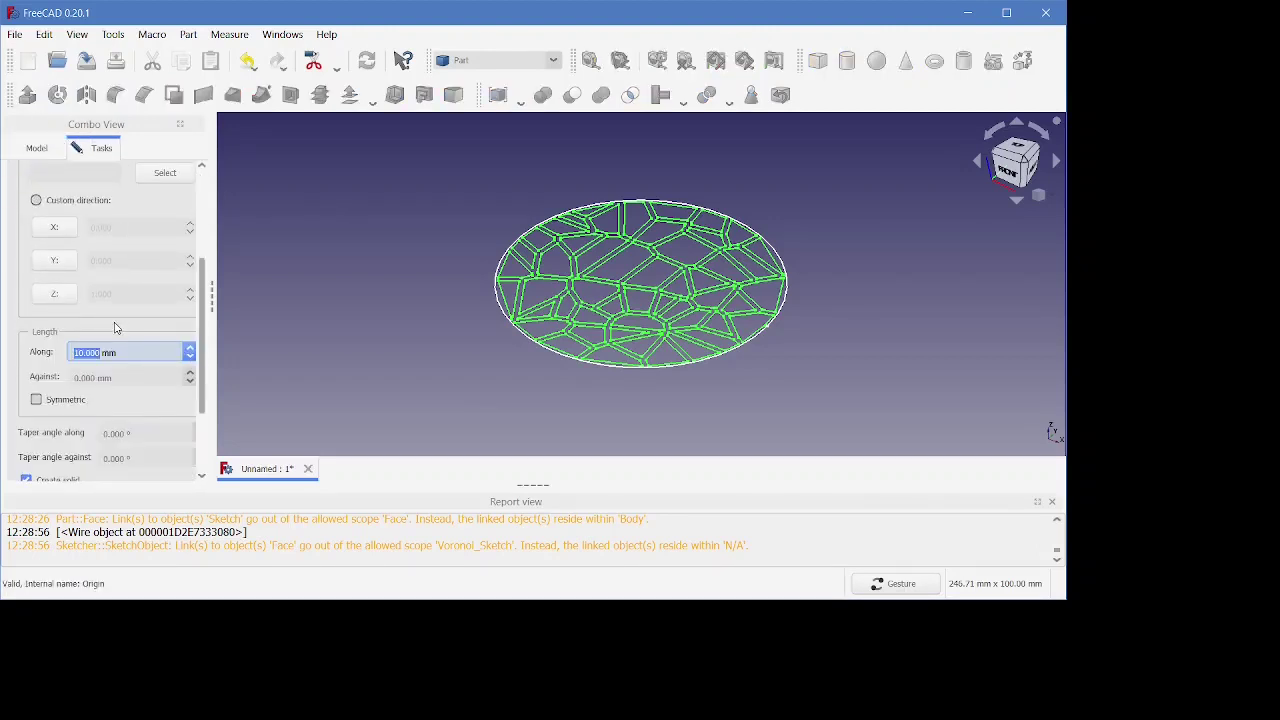
{"action": "left_click", "coordinate": [115, 322]}
{"action": "key", "text": "Return"}
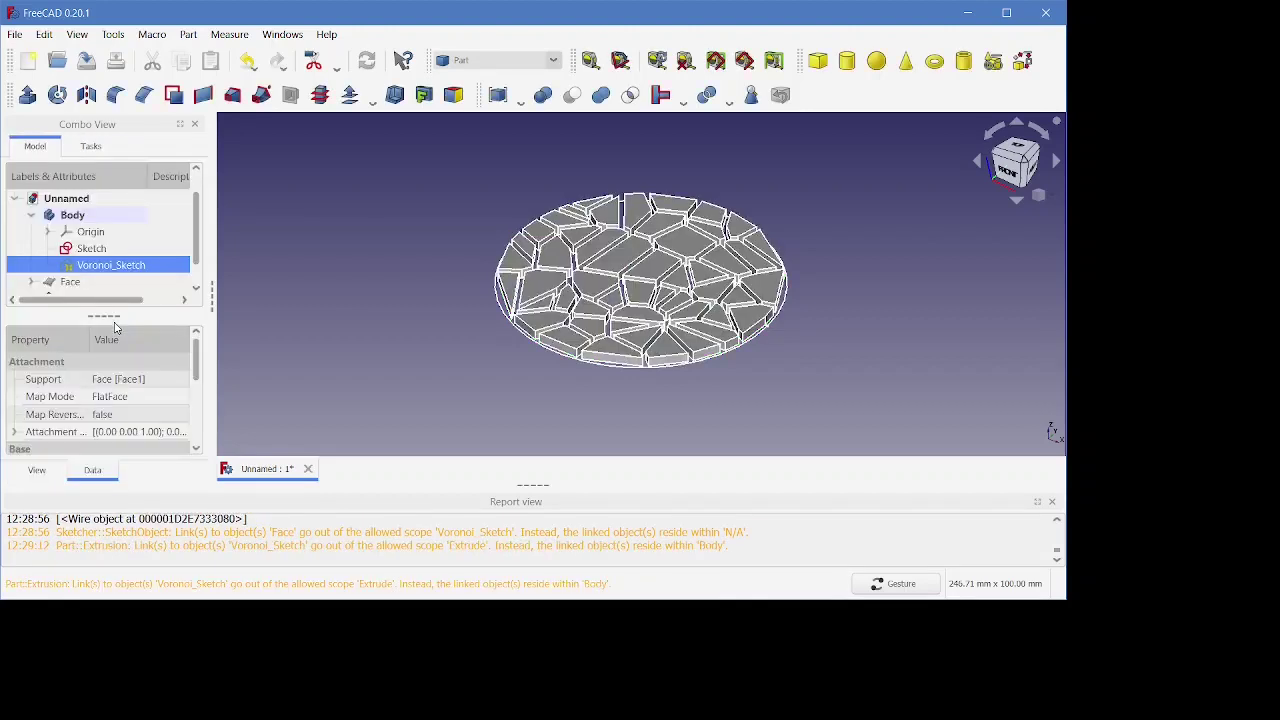
- Rename the Voronoi extrusion to Tool and hide it
{"action": "scroll", "coordinate": [87, 288], "scroll_direction": "down", "scroll_amount": 1}
{"action": "left_click", "coordinate": [80, 282]}
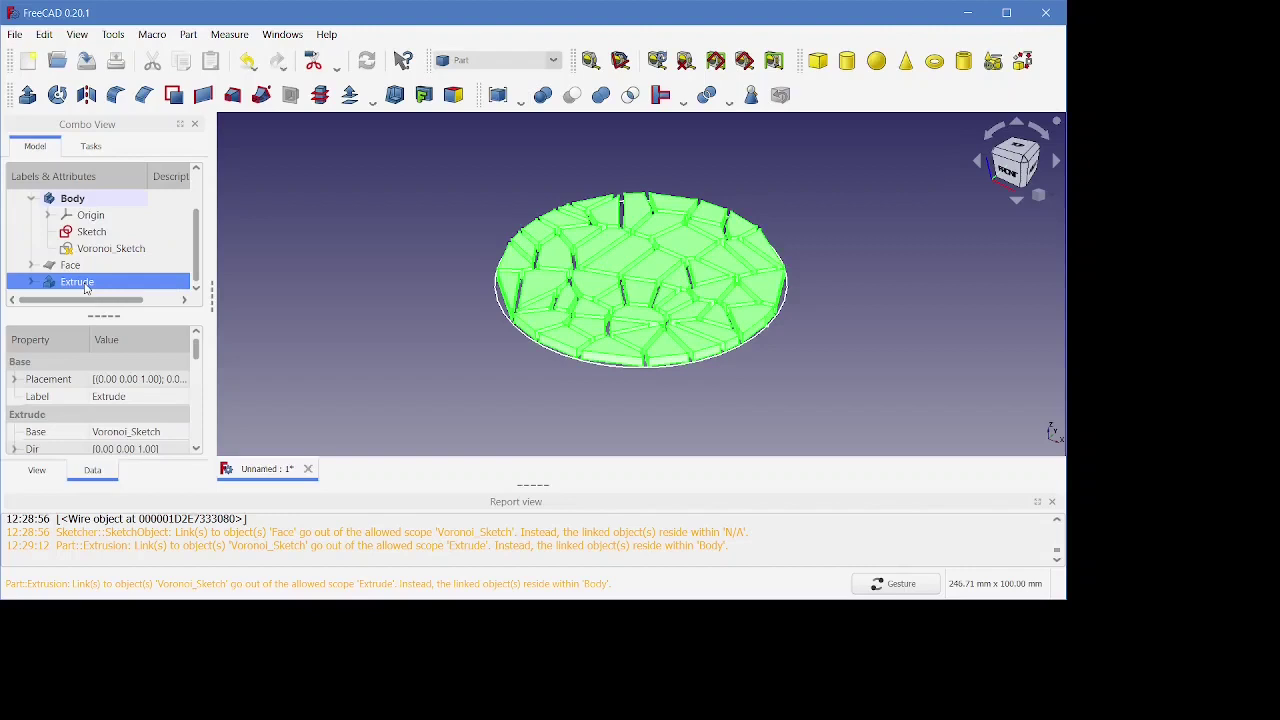
{"action": "left_click", "coordinate": [85, 284]}
{"action": "type", "text": "Tool"}
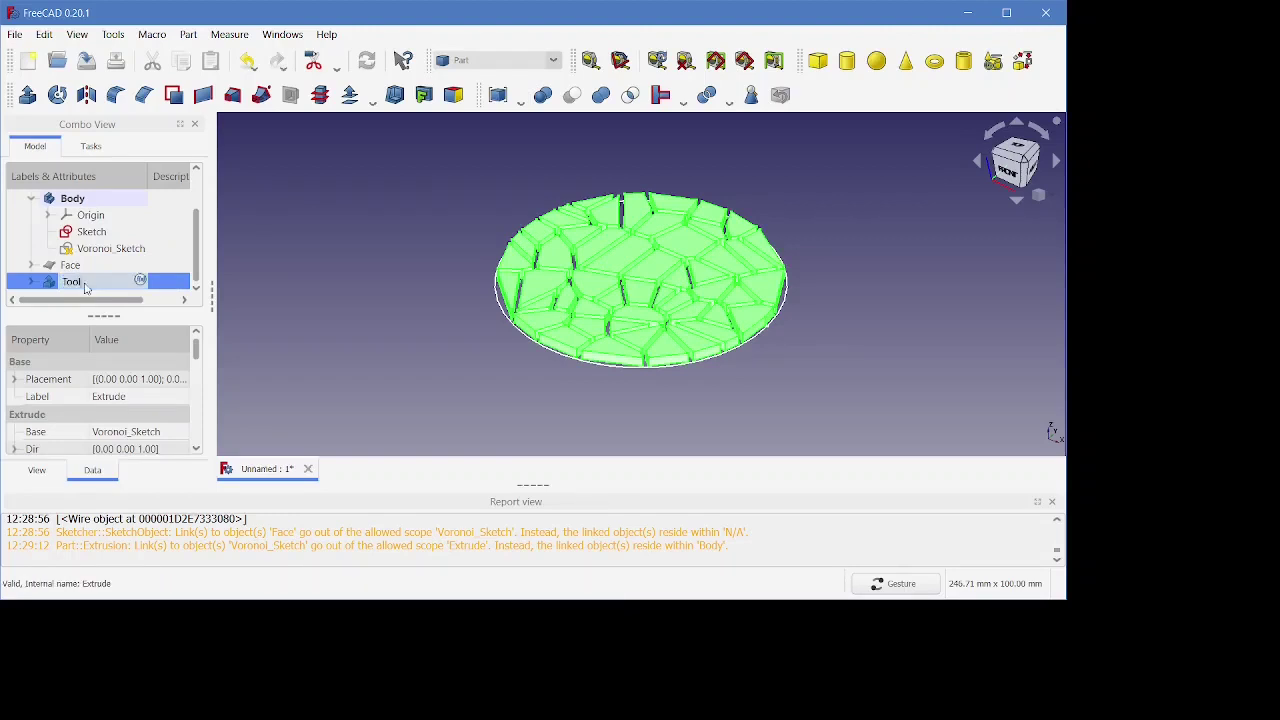
{"action": "key", "text": "Return"}
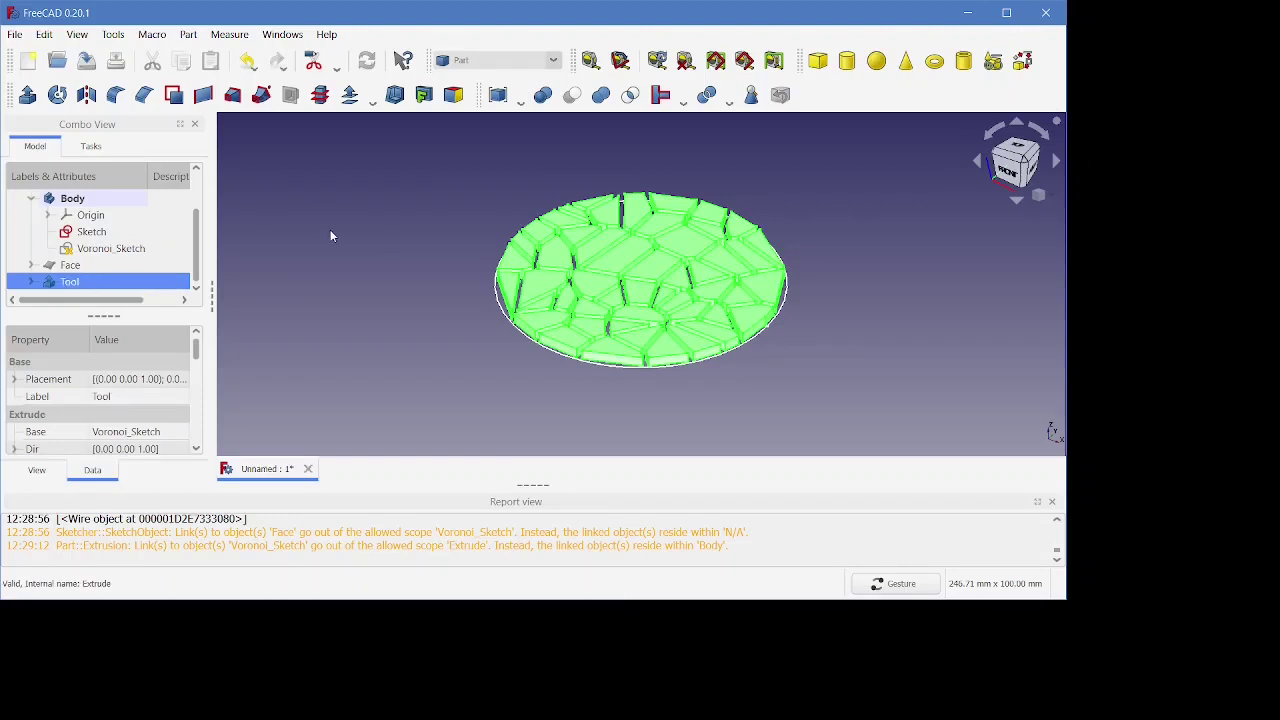
{"action": "key", "text": "space"}
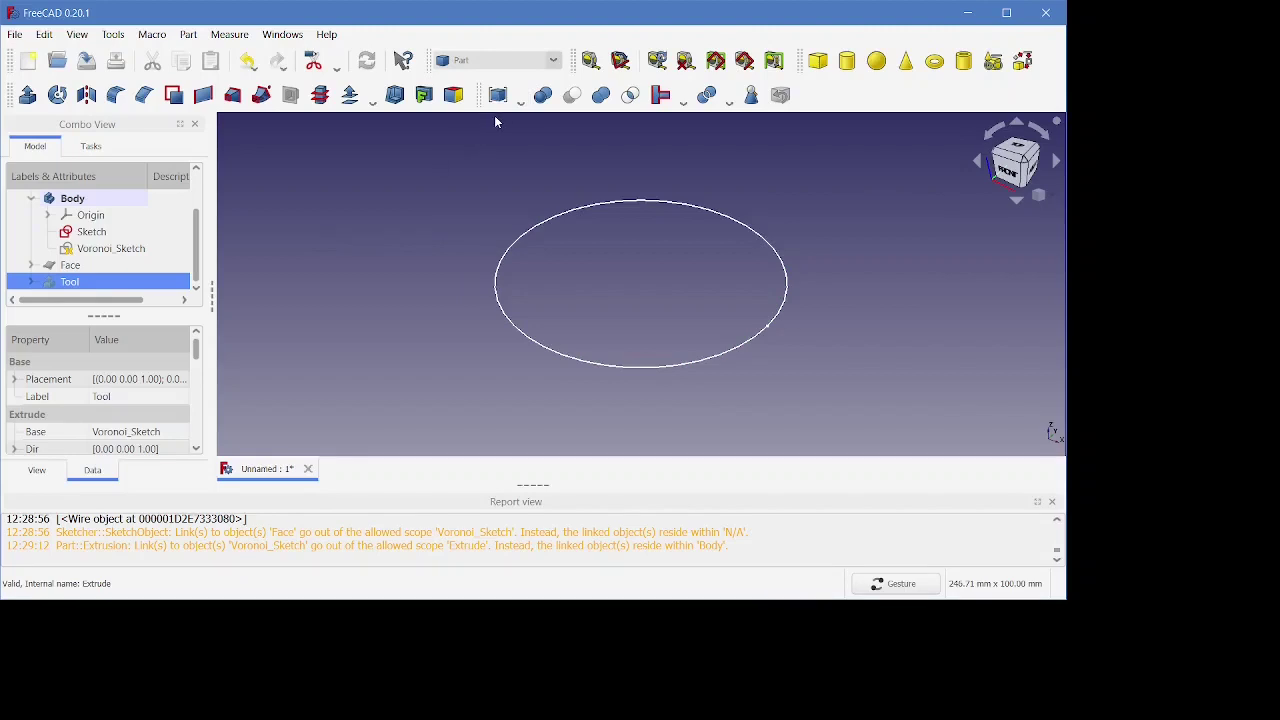
- In Part Design, start a sketch on XY_Plane and draw an origin-centred circle
{"action": "left_click", "coordinate": [550, 60]}
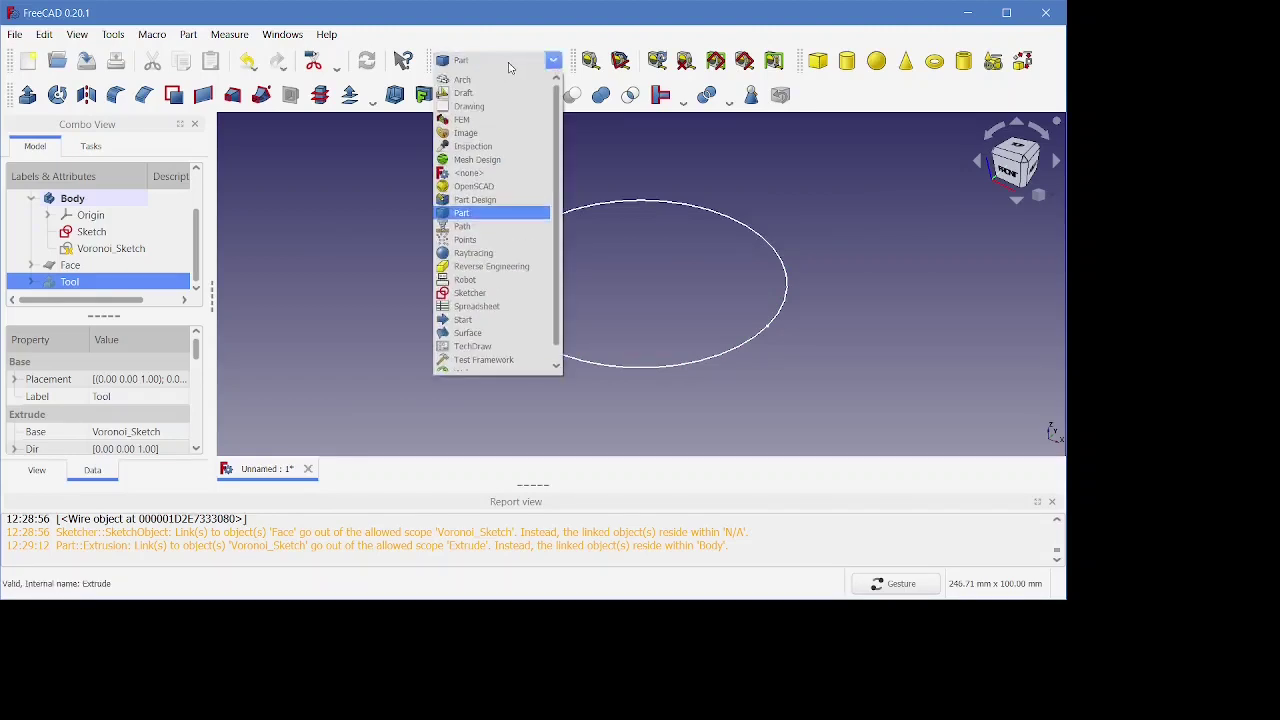
{"action": "left_click", "coordinate": [480, 200]}
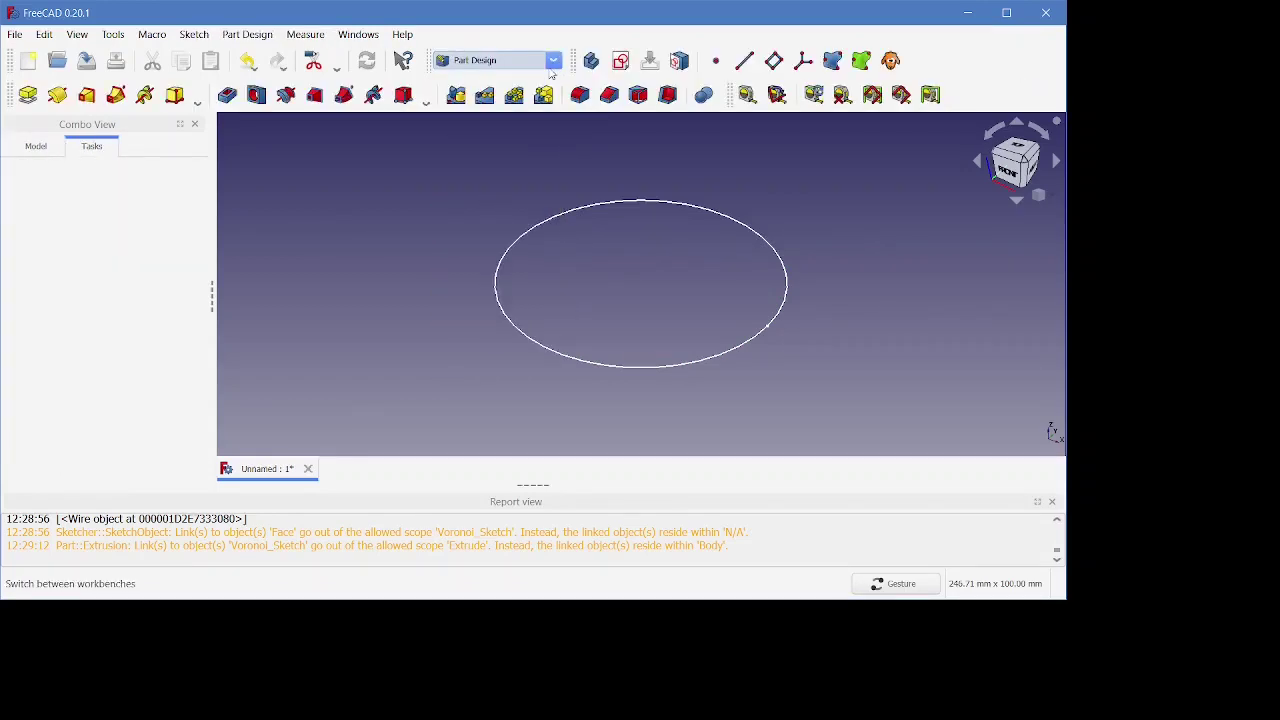
{"action": "left_click", "coordinate": [620, 62]}
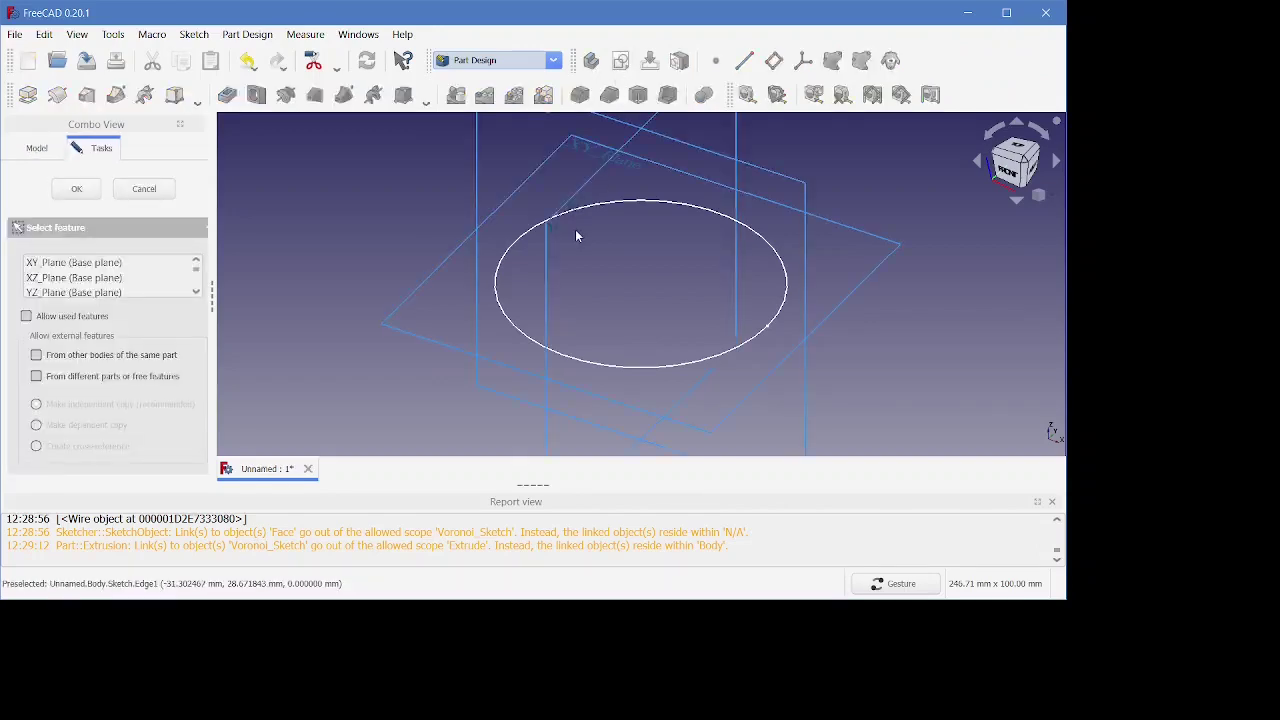
{"action": "left_click", "coordinate": [548, 176]}
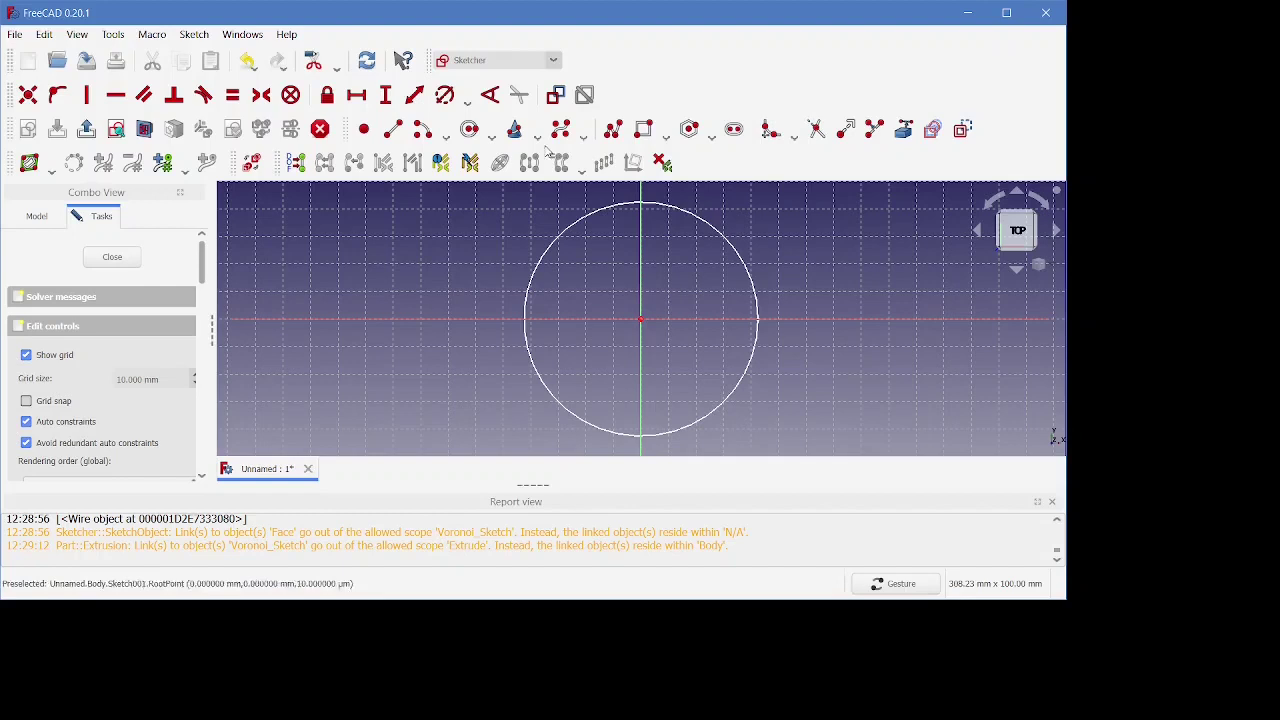
{"action": "left_click", "coordinate": [462, 134]}
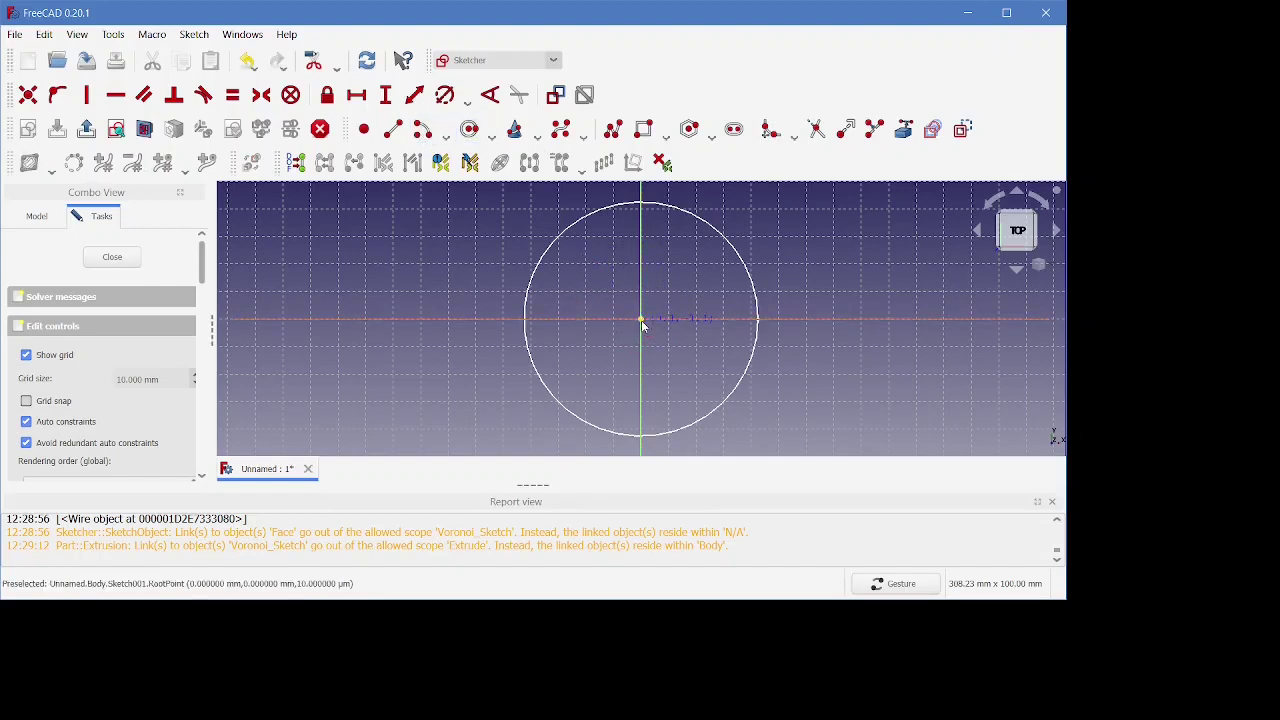
{"action": "left_click", "coordinate": [640, 320]}
{"action": "left_click", "coordinate": [729, 408]}
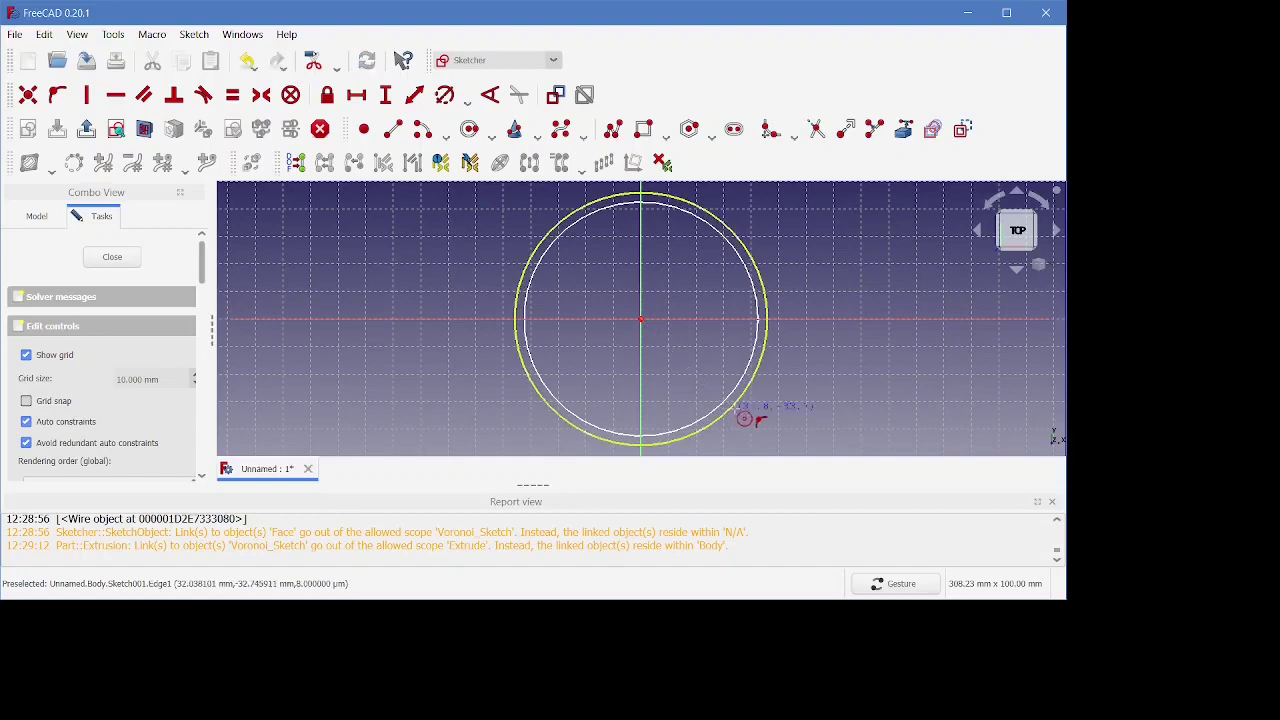
- Constrain the new circle to 87 mm diameter and leave the sketch
{"action": "left_click", "coordinate": [444, 100]}
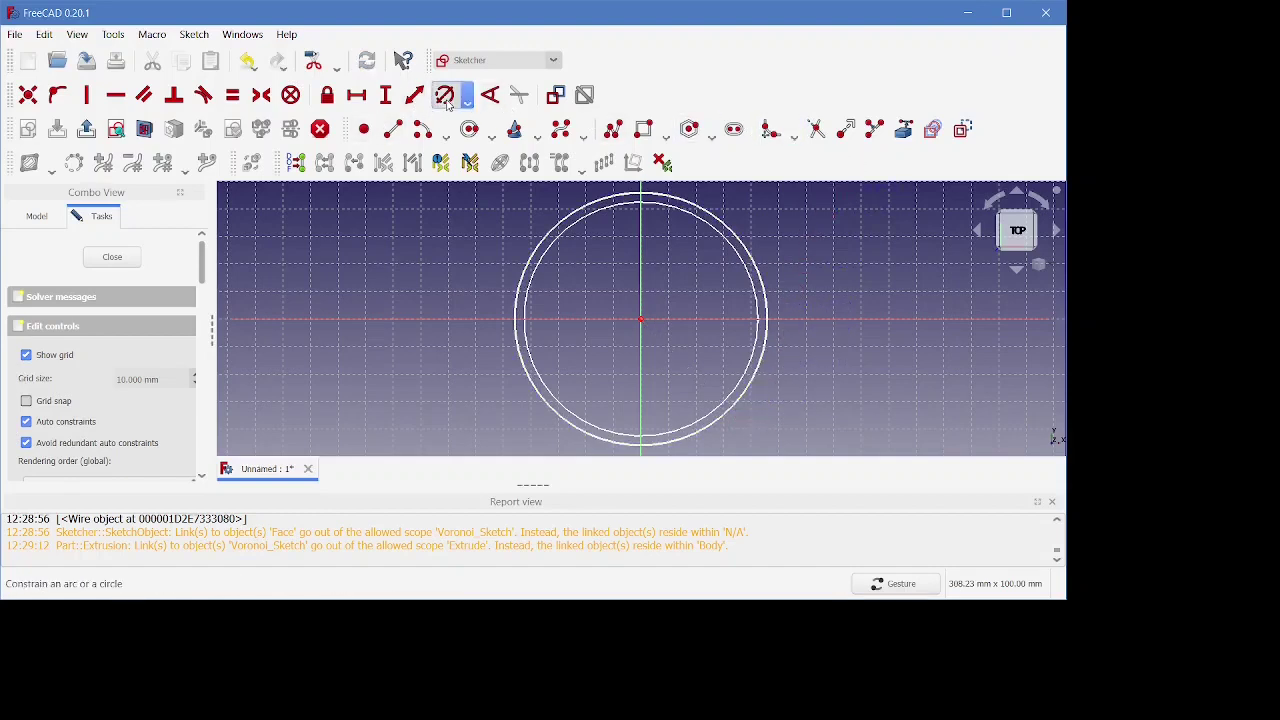
{"action": "left_click", "coordinate": [733, 228]}
{"action": "type", "text": "87"}
{"action": "key", "text": "Return"}
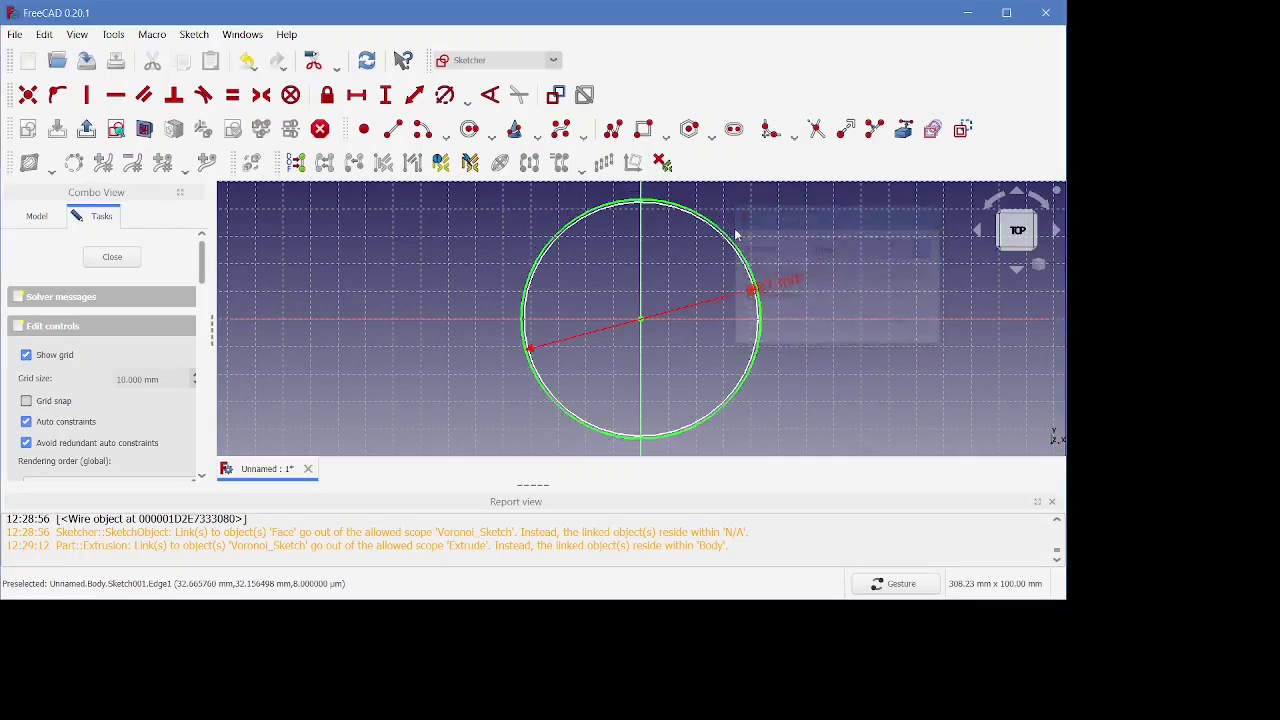
{"action": "left_click", "coordinate": [194, 34]}
{"action": "left_click", "coordinate": [216, 89]}
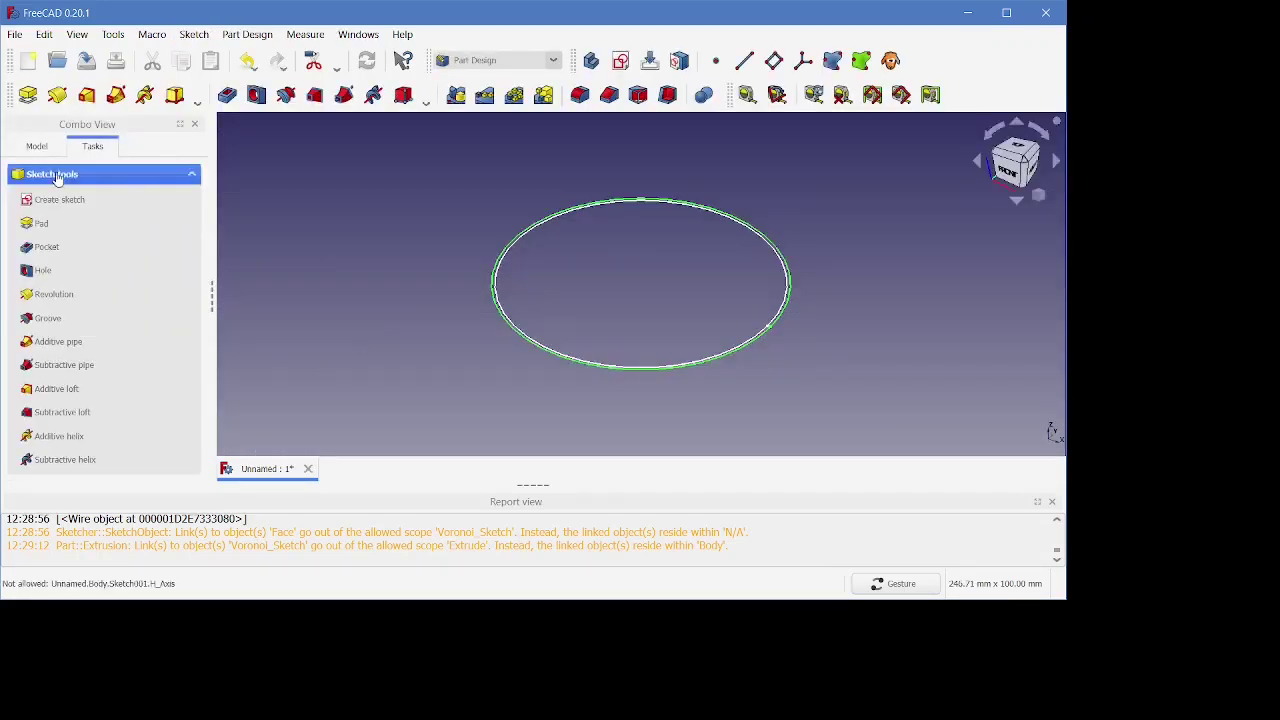
- Extrude Sketch001 in the Part workbench into a solid disc, Extrude001
{"action": "left_click", "coordinate": [36, 146]}
{"action": "scroll", "coordinate": [103, 281], "scroll_direction": "down", "scroll_amount": 1}
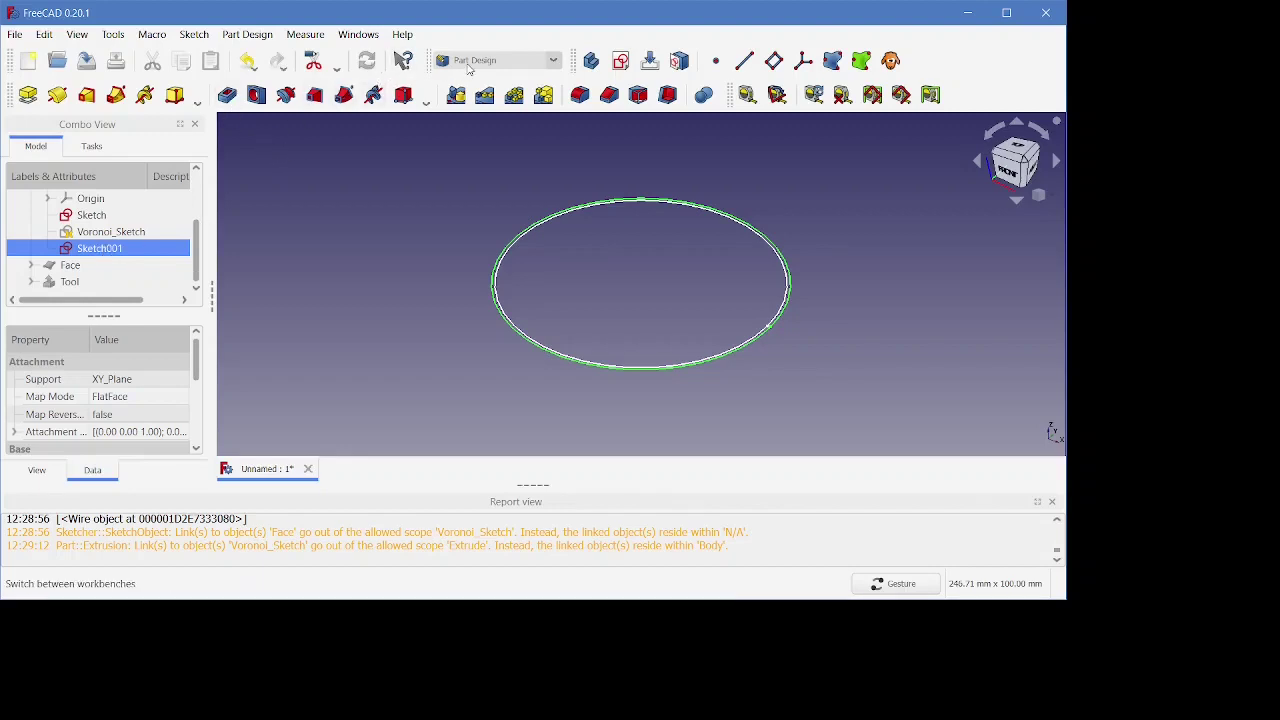
{"action": "left_click", "coordinate": [469, 68]}
{"action": "left_click", "coordinate": [476, 217]}
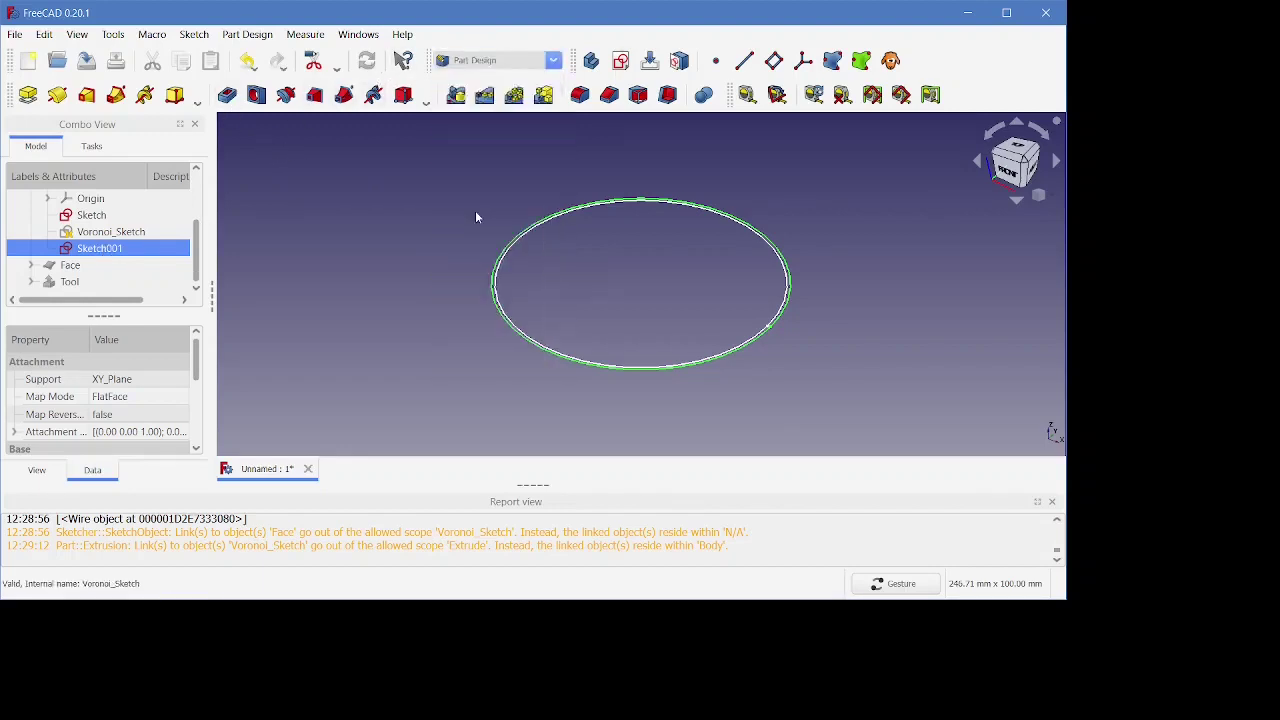
{"action": "left_click", "coordinate": [27, 94]}
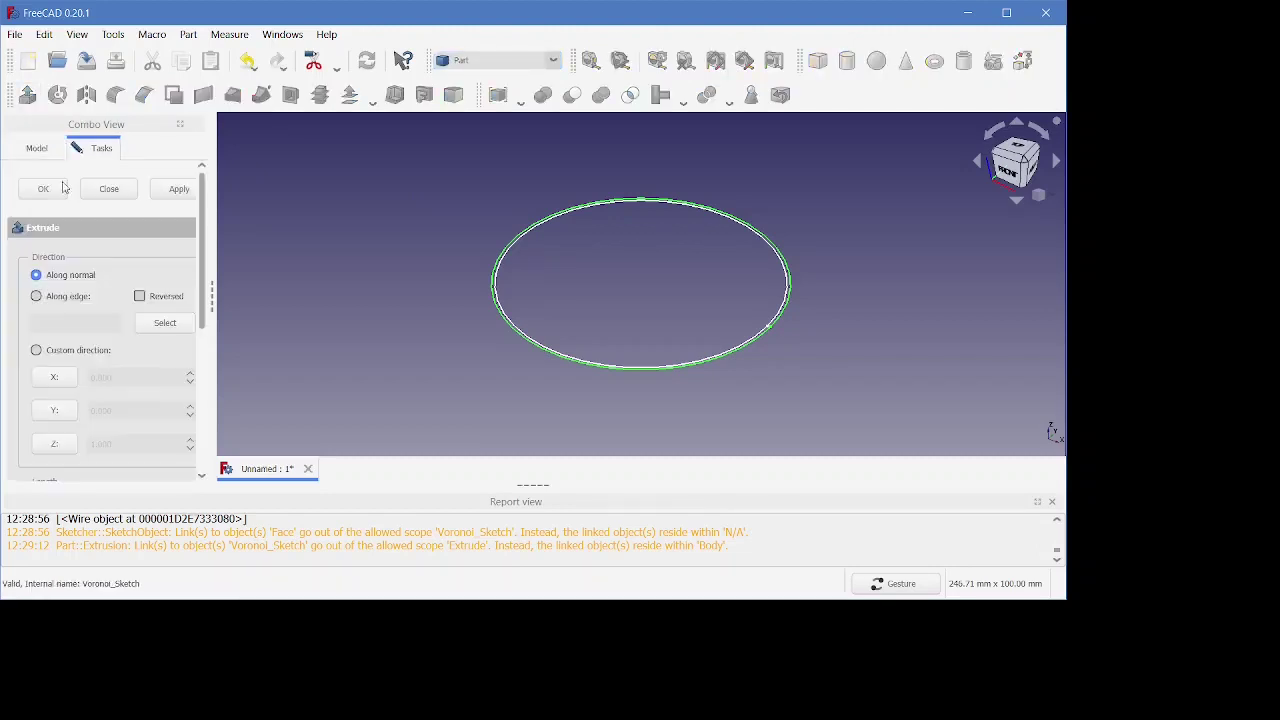
{"action": "scroll", "coordinate": [120, 435], "scroll_direction": "down", "scroll_amount": 2}
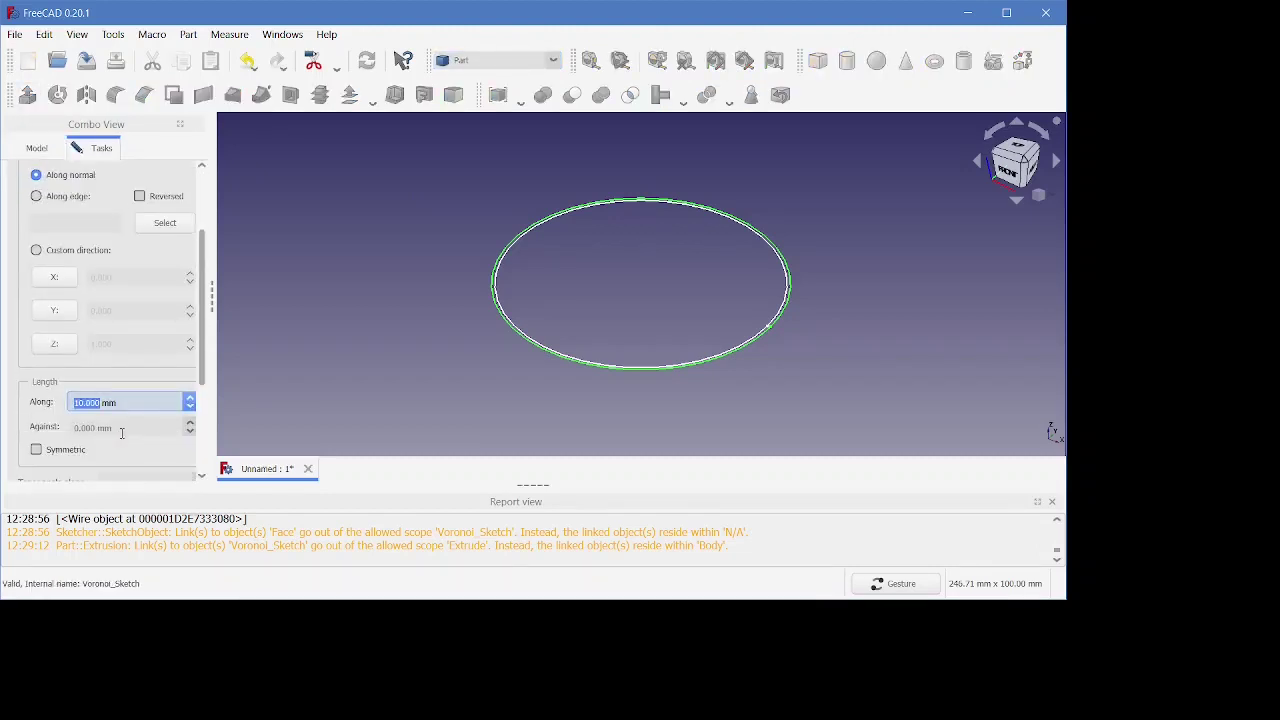
{"action": "key", "text": "Return"}
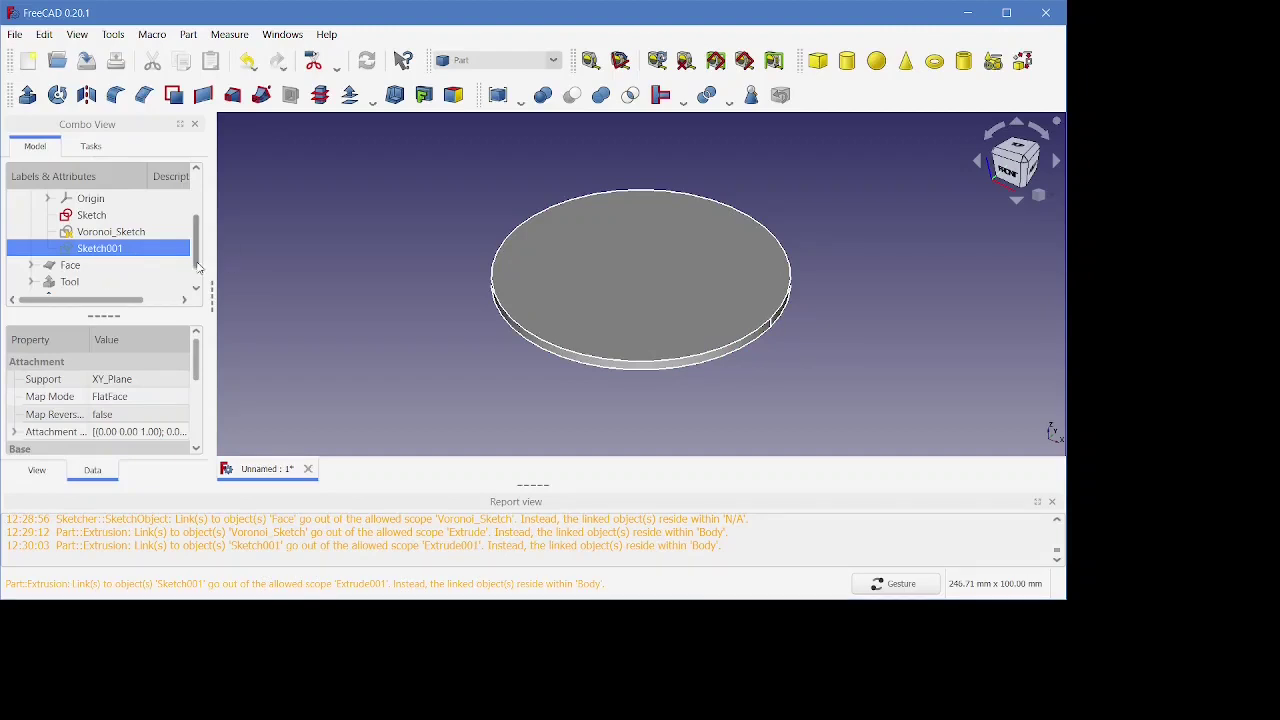
{"action": "scroll", "coordinate": [203, 270], "scroll_direction": "down", "scroll_amount": 1}
- Rename Extrude001 to Plate in the model tree
{"action": "left_click", "coordinate": [103, 283]}
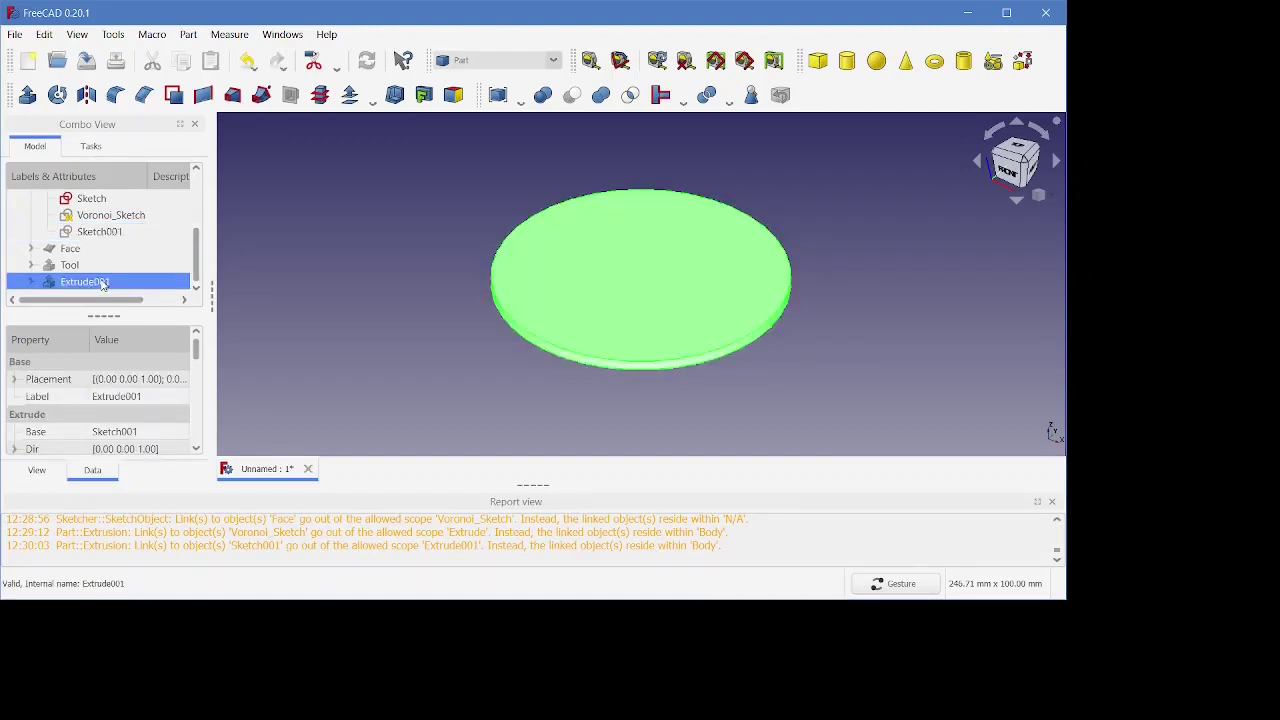
{"action": "left_click", "coordinate": [103, 283]}
{"action": "type", "text": "P"}
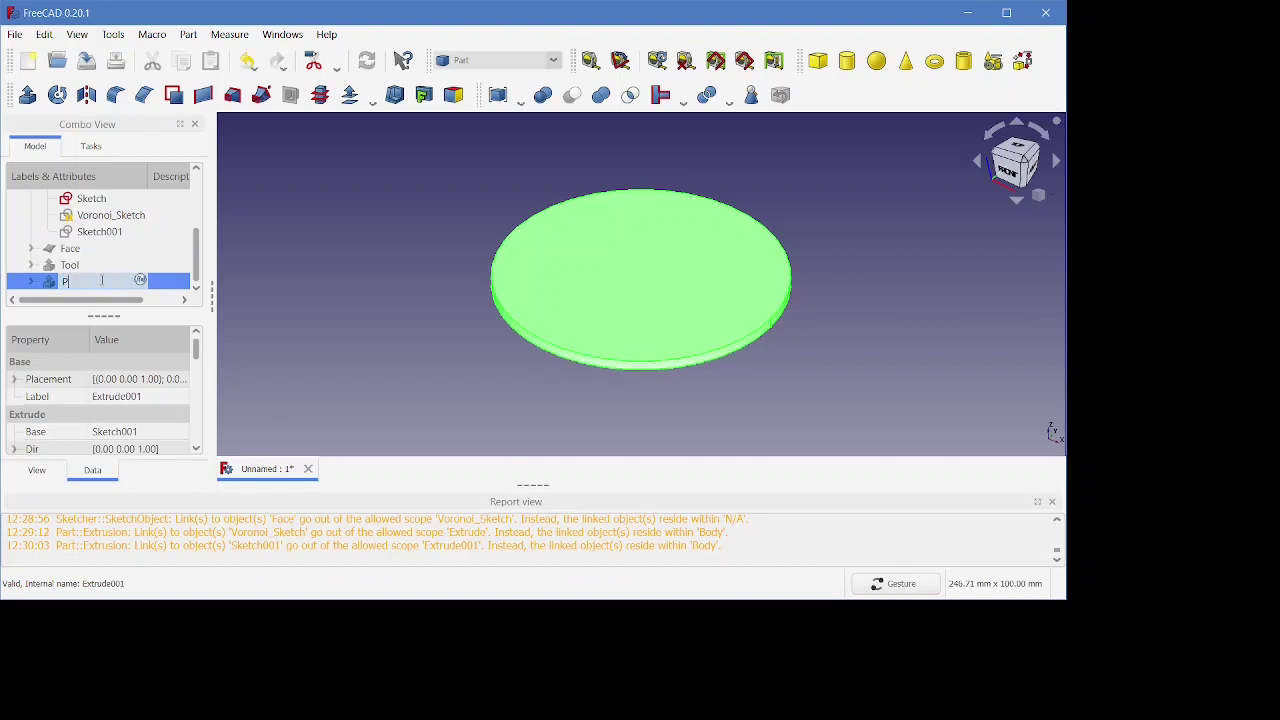
{"action": "type", "text": "late"}
{"action": "key", "text": "Return"}
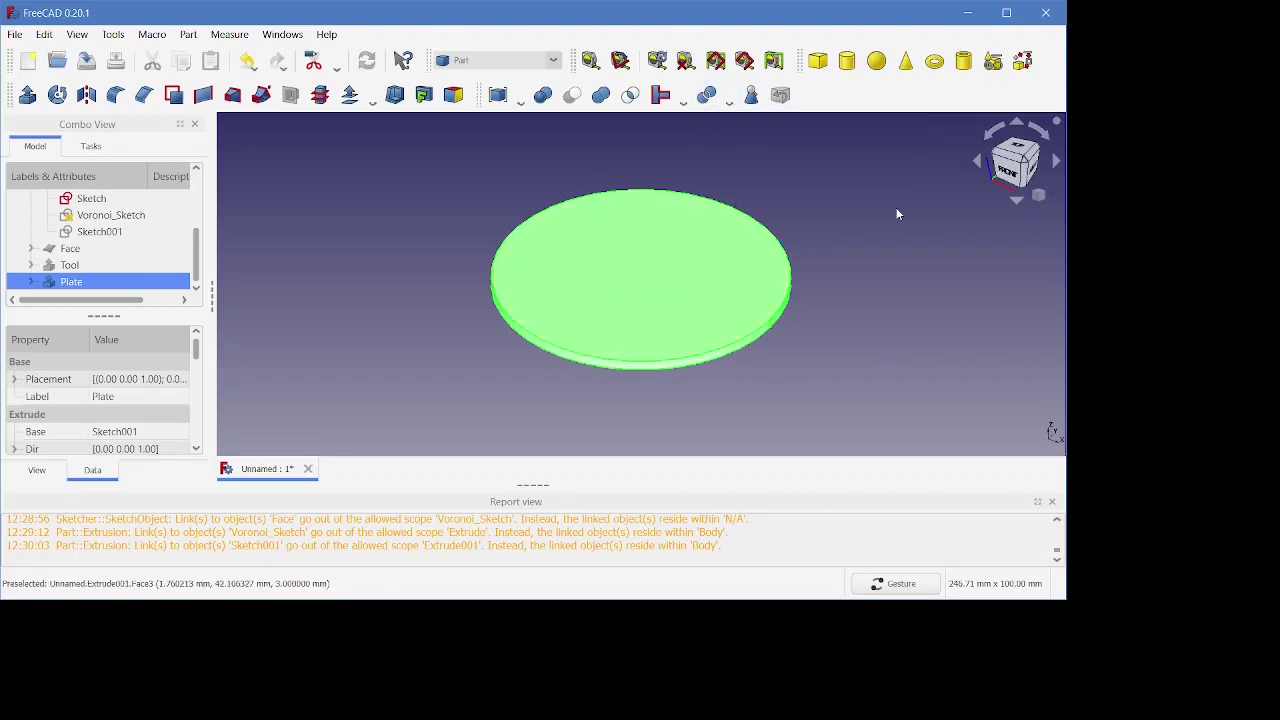
- Boolean-subtract the Tool lattice from the Plate, producing a Cut disc with Voronoi openings
{"action": "left_click", "coordinate": [543, 95]}
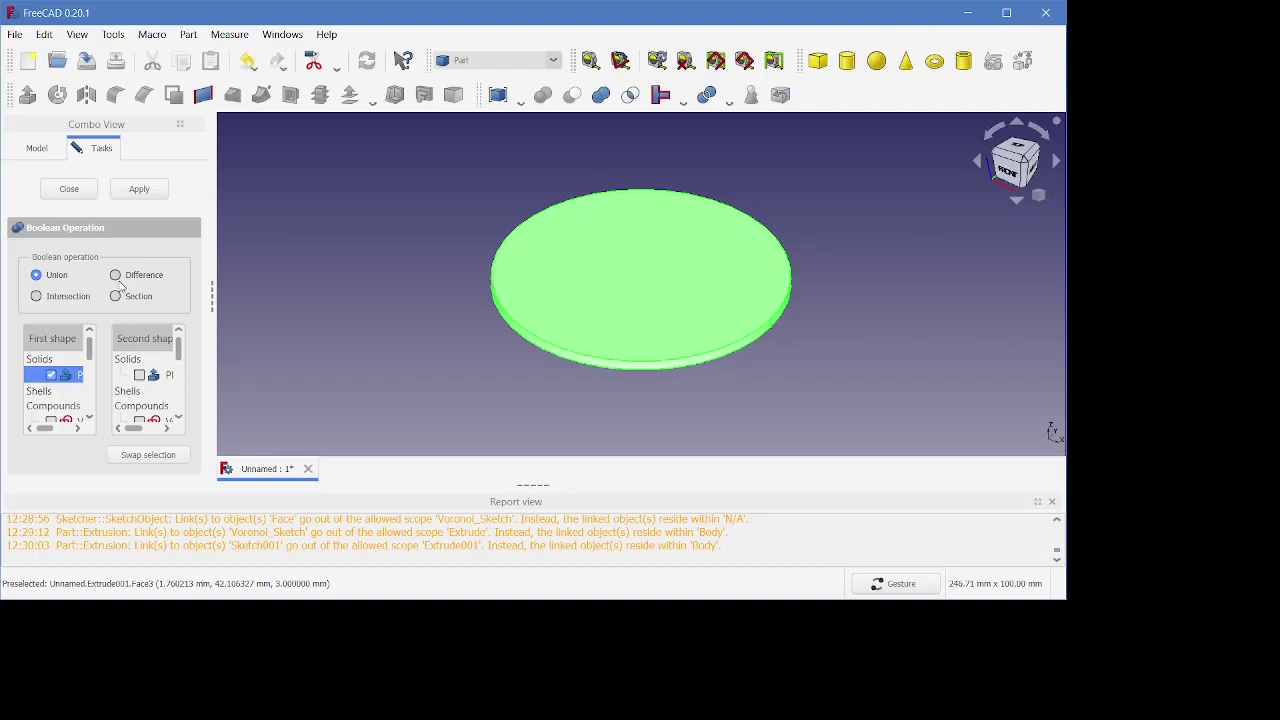
{"action": "left_click", "coordinate": [116, 275]}
{"action": "scroll", "coordinate": [165, 402], "scroll_direction": "down", "scroll_amount": 1}
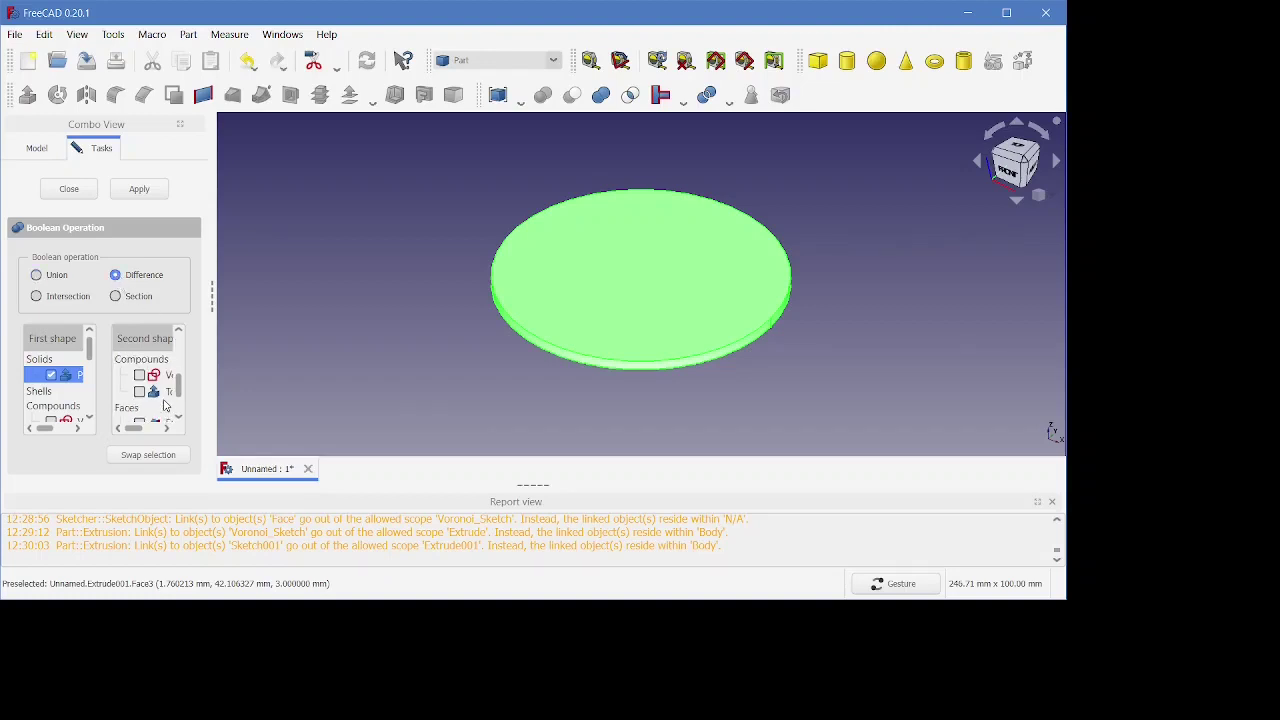
{"action": "left_click", "coordinate": [139, 391]}
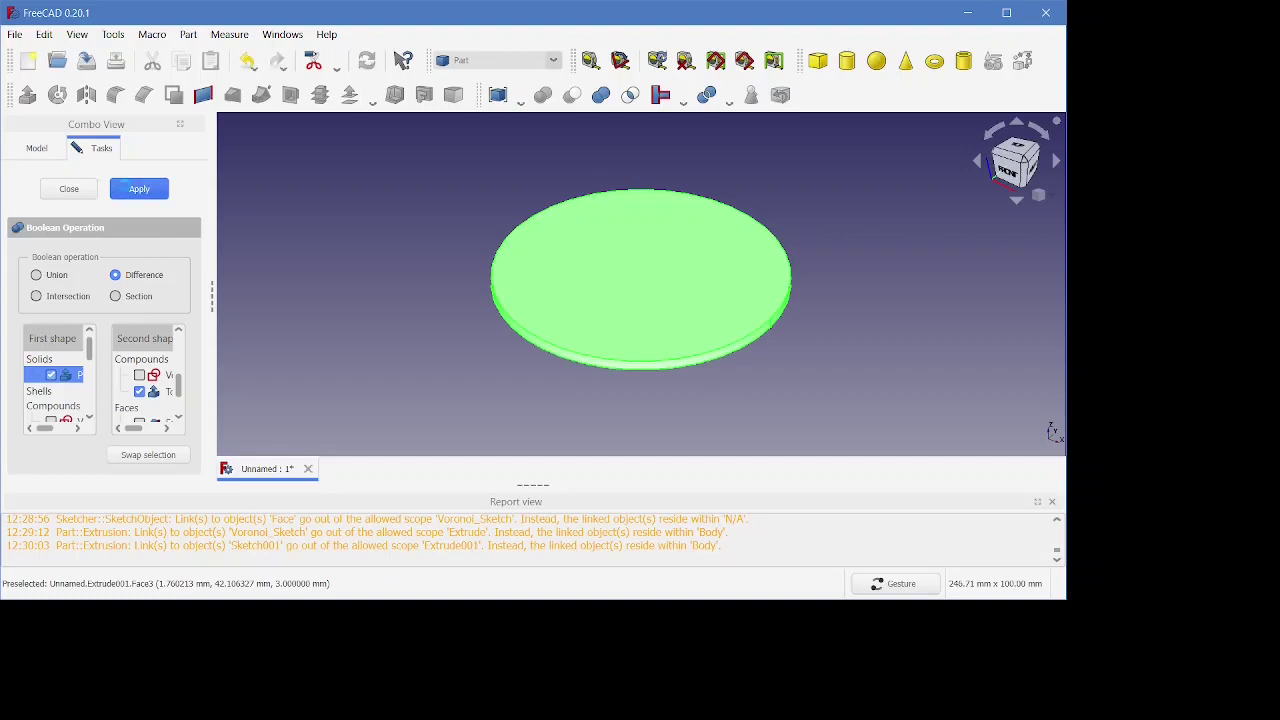
{"action": "left_click", "coordinate": [139, 189]}
{"action": "left_click", "coordinate": [69, 189]}
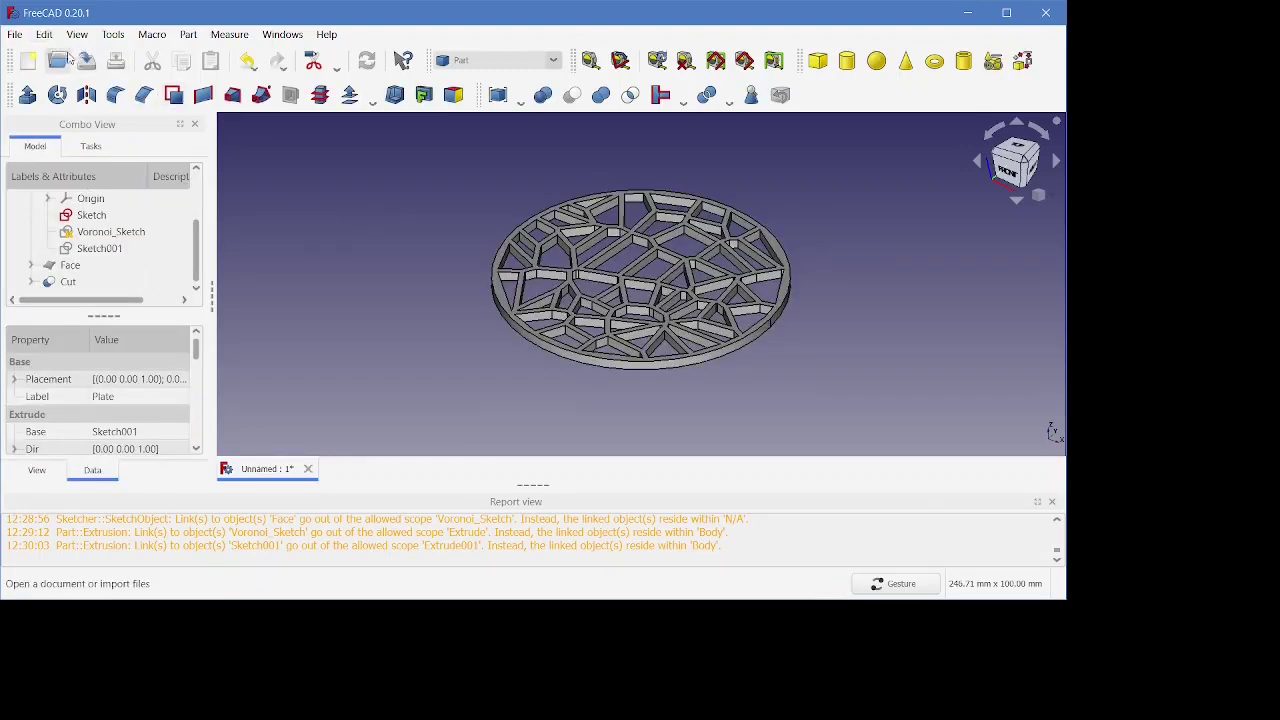
- Save the document as Voronoi_Coaster
{"action": "left_click", "coordinate": [95, 68]}
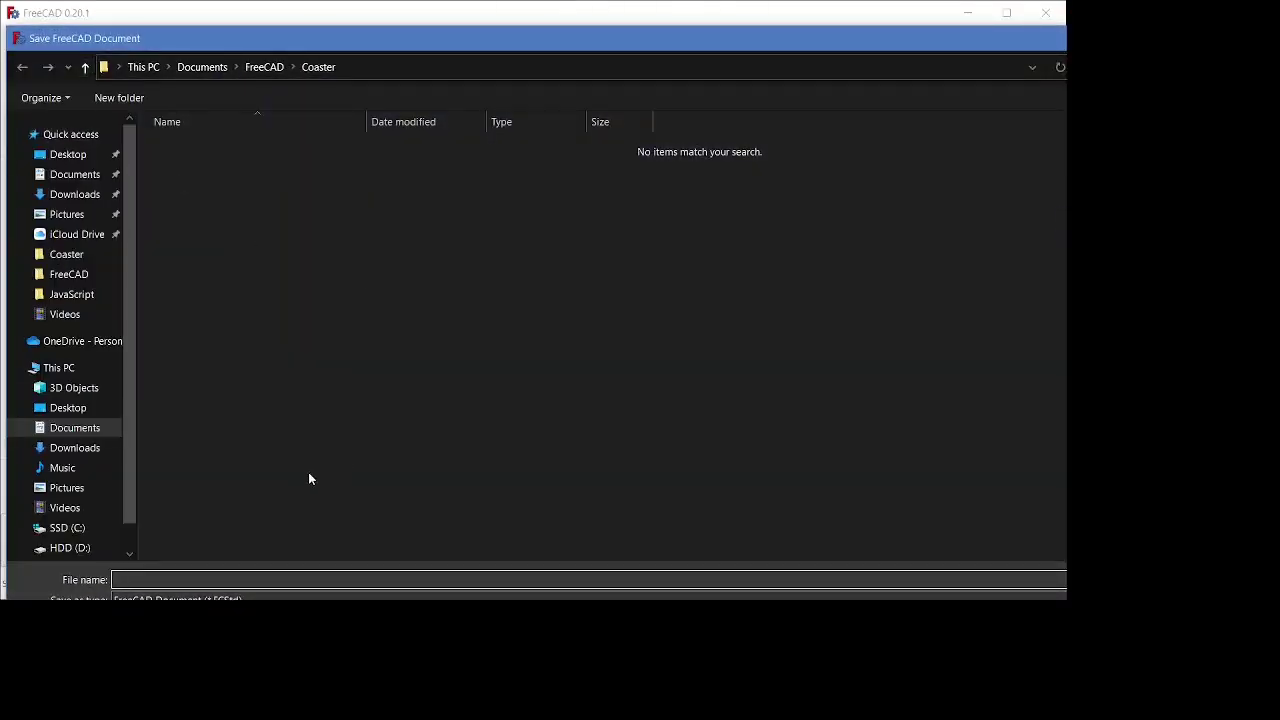
{"action": "type", "text": "Voronoi_Coaster"}
{"action": "key", "text": "Return"}
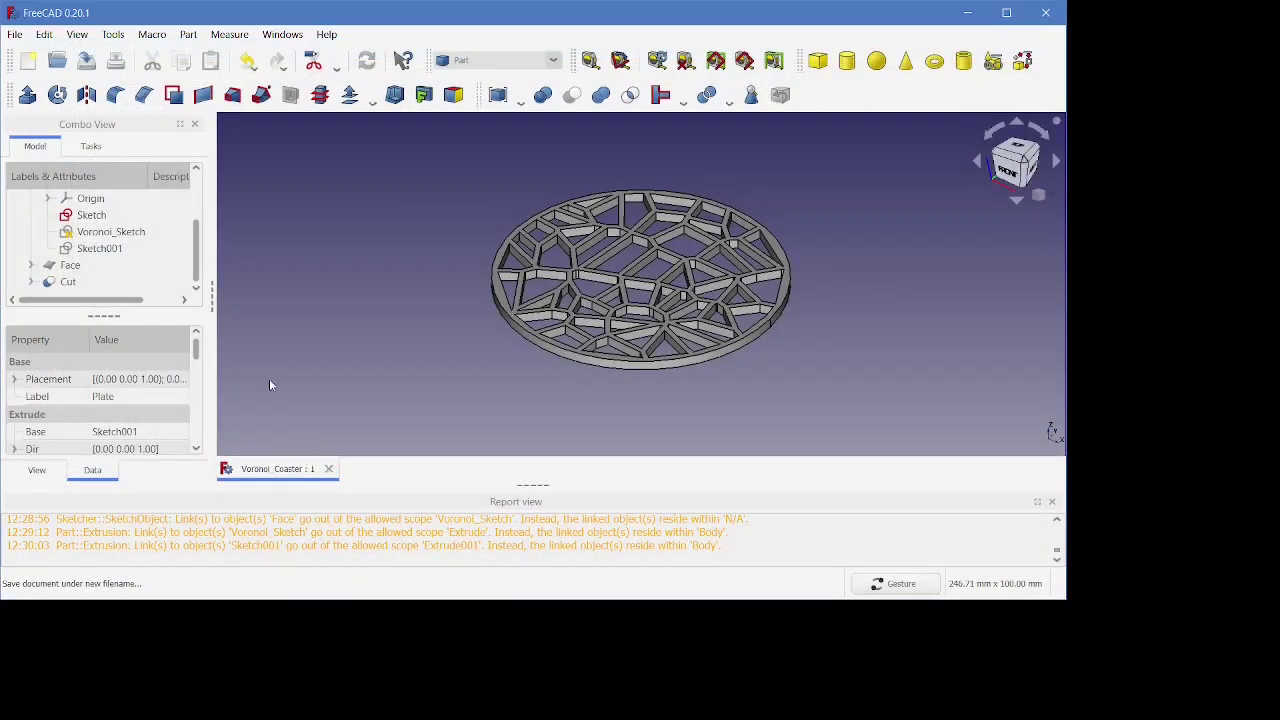
- Rename the Cut object in the tree to Product
{"action": "left_click", "coordinate": [70, 281]}
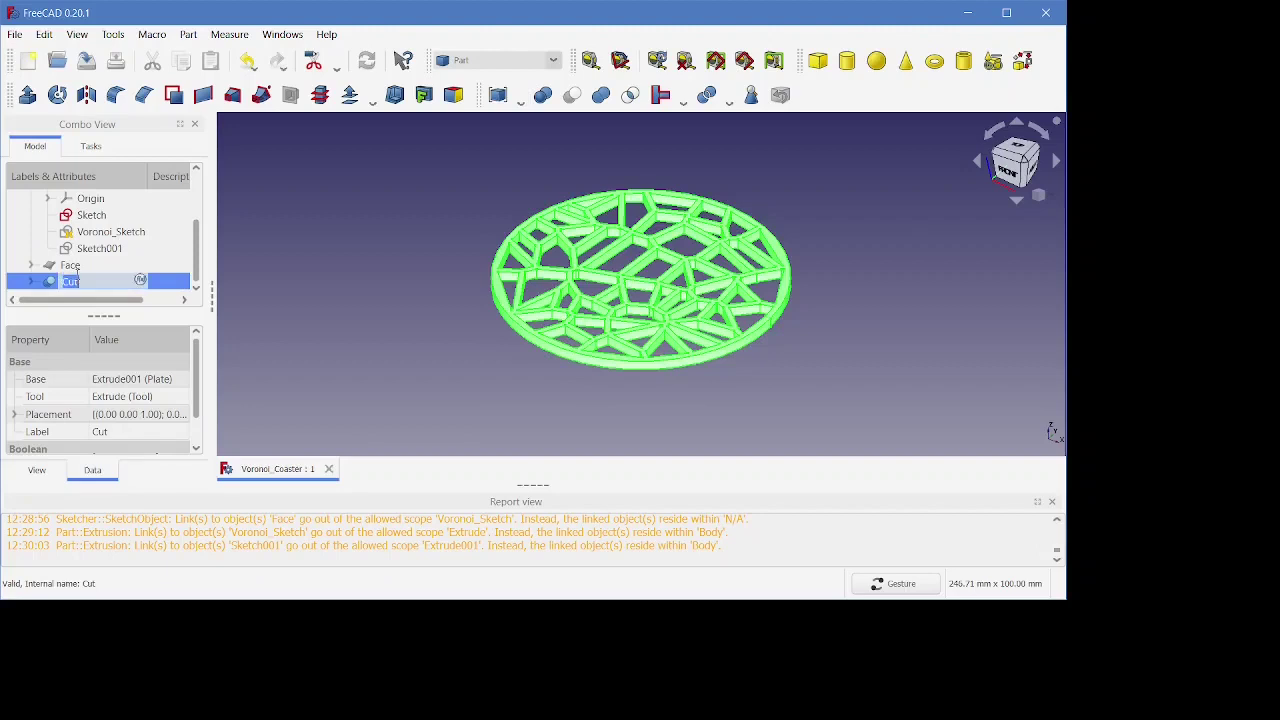
{"action": "type", "text": "Produc"}
{"action": "key", "text": "Return"}
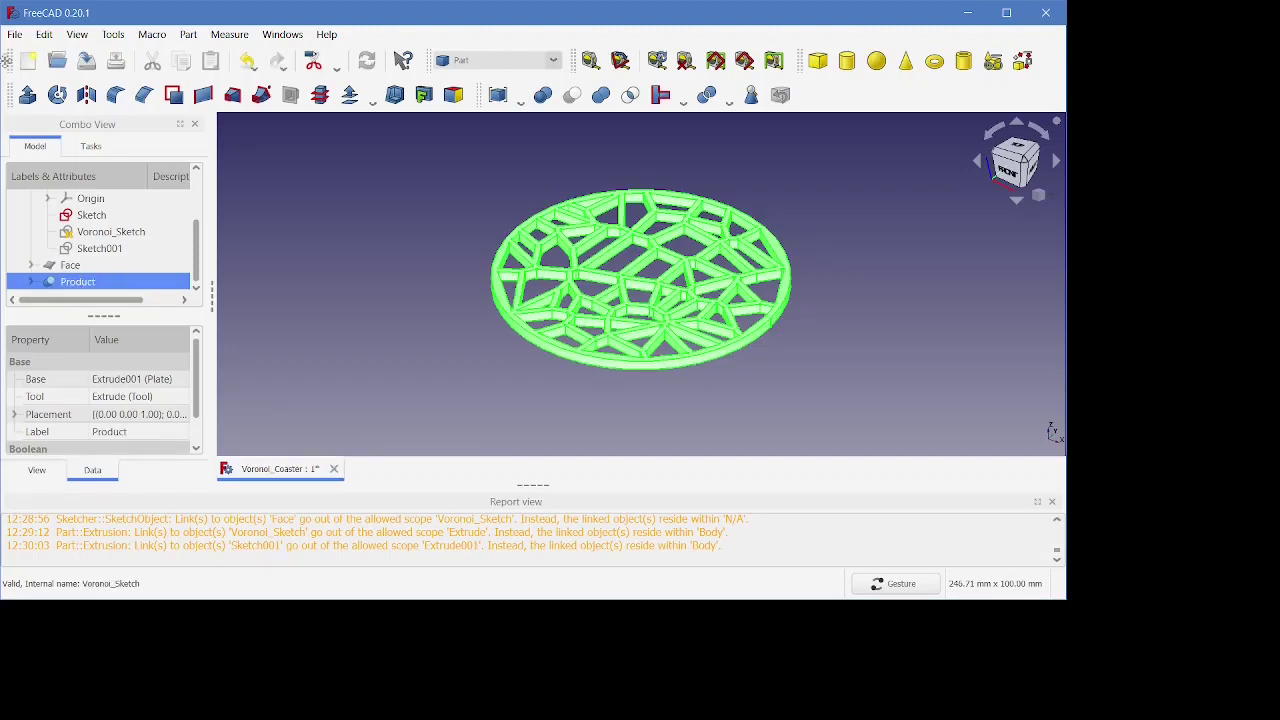
{"action": "left_click", "coordinate": [15, 34]}
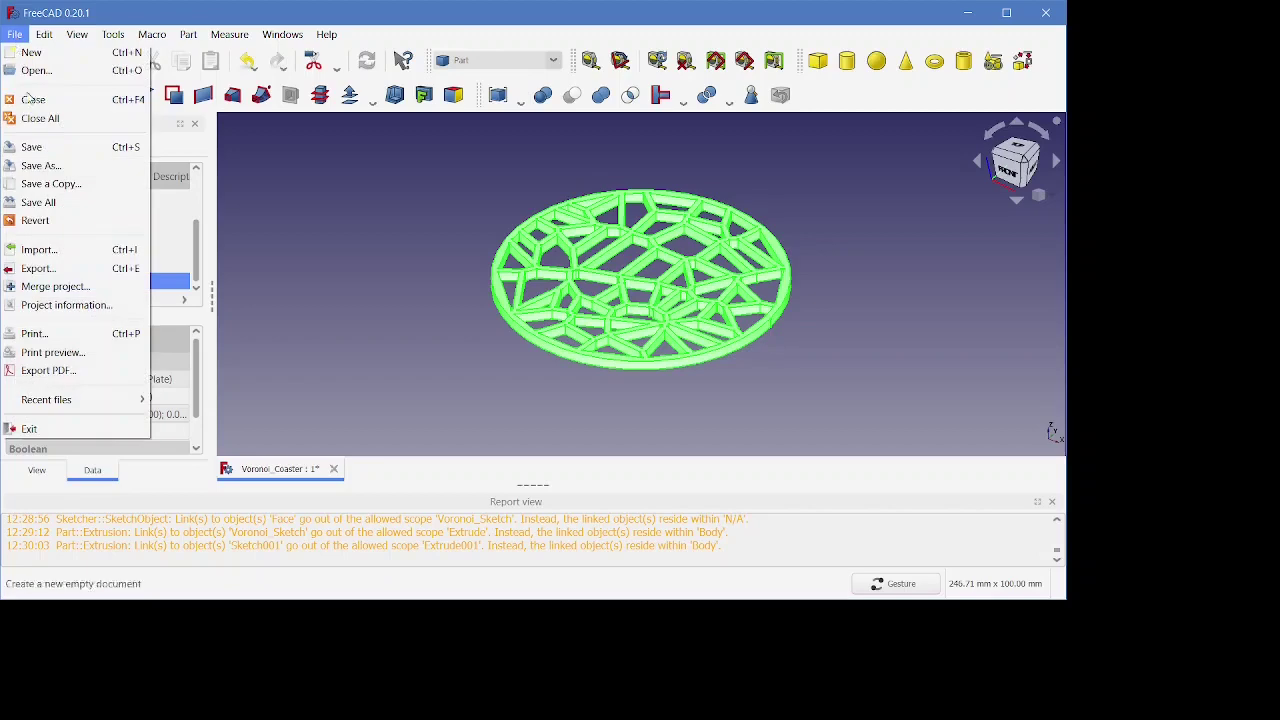
- Export the coaster as the STL mesh Voronoi_Coaster.stl into the Coaster folder
{"action": "left_click", "coordinate": [46, 268]}
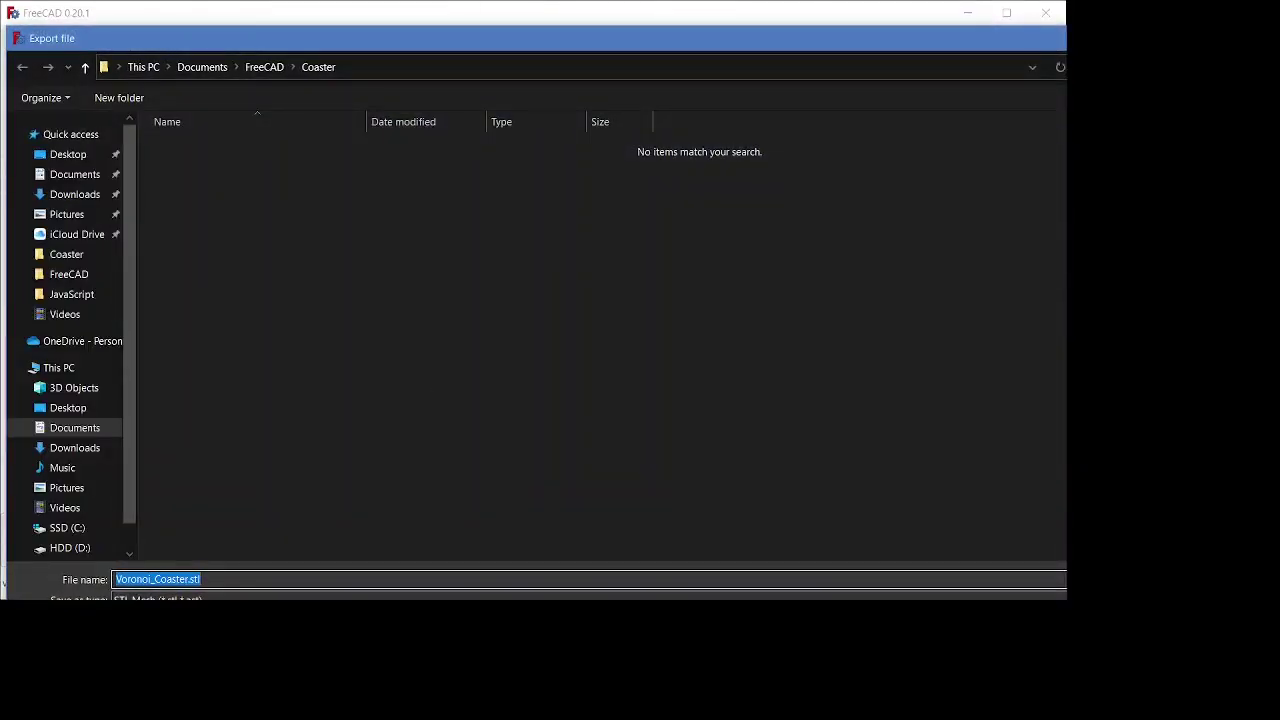
{"action": "left_click", "coordinate": [201, 579]}
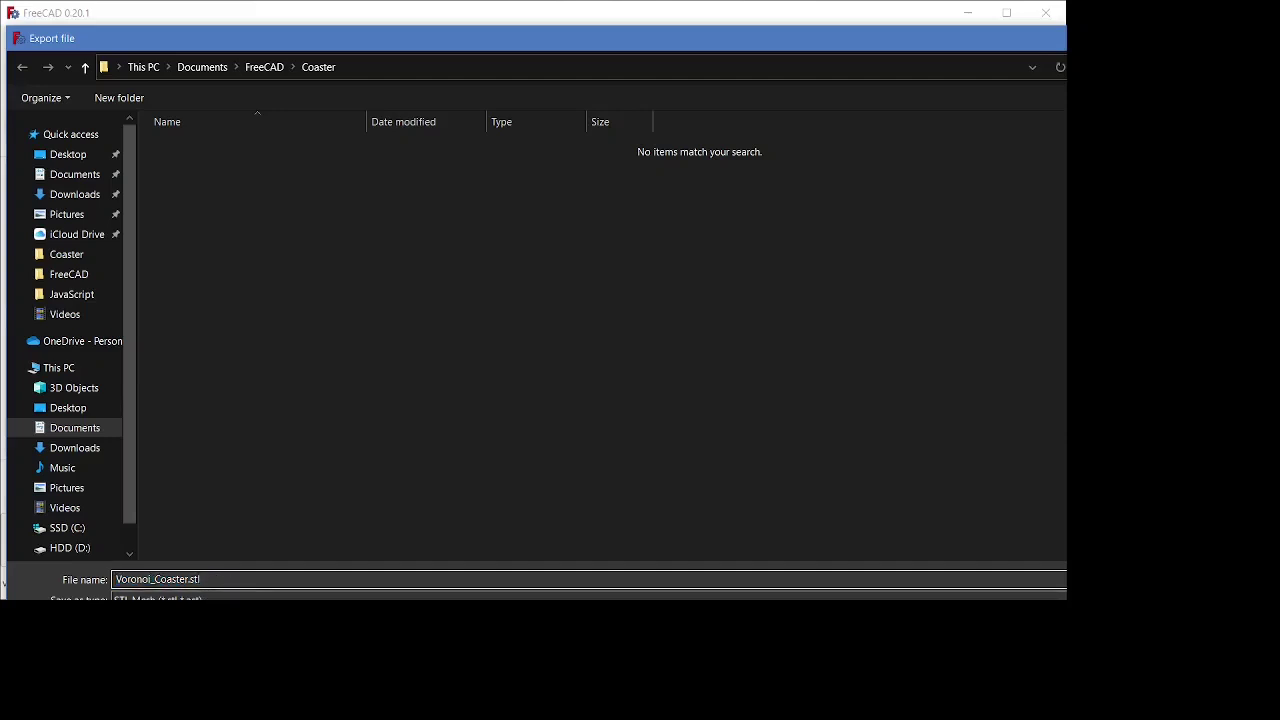
{"action": "key", "text": "Return"}
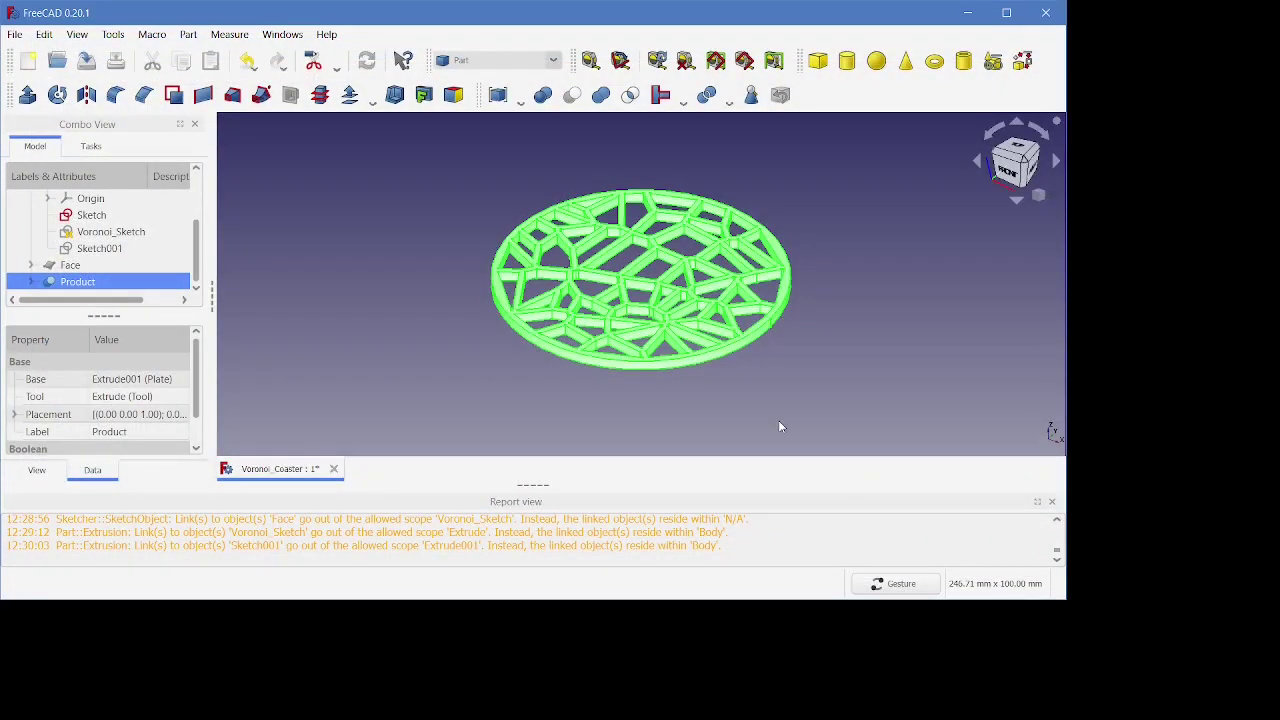